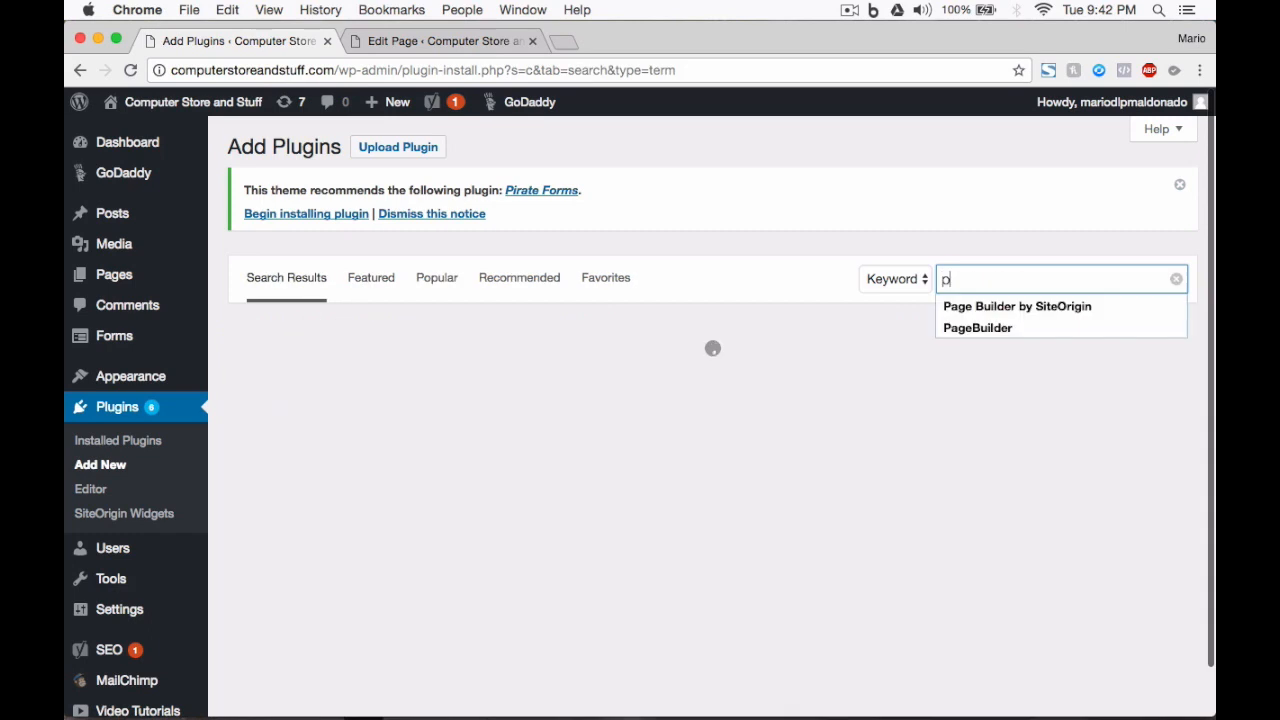
Step: Search the plugins for 'countdown', then install and activate POWr Countdown
{"action": "type", "text": "untdown"}
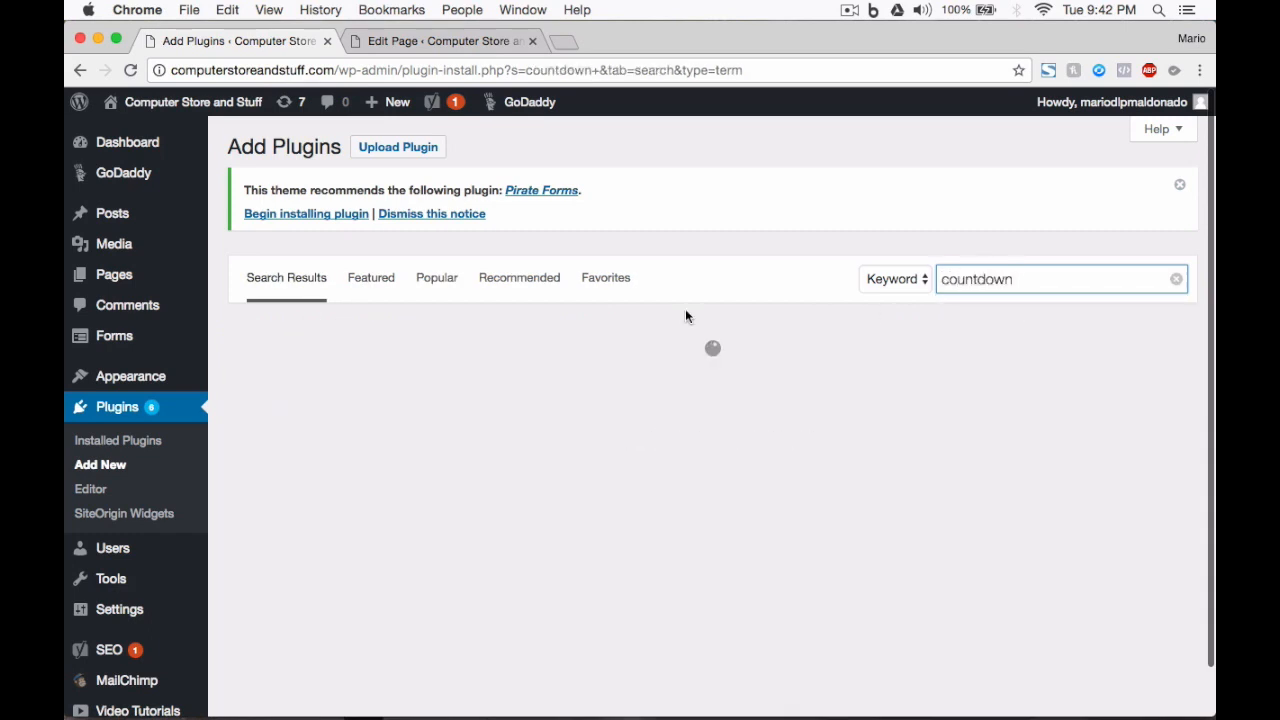
{"action": "scroll", "coordinate": [1027, 340], "scroll_direction": "down", "scroll_amount": 1}
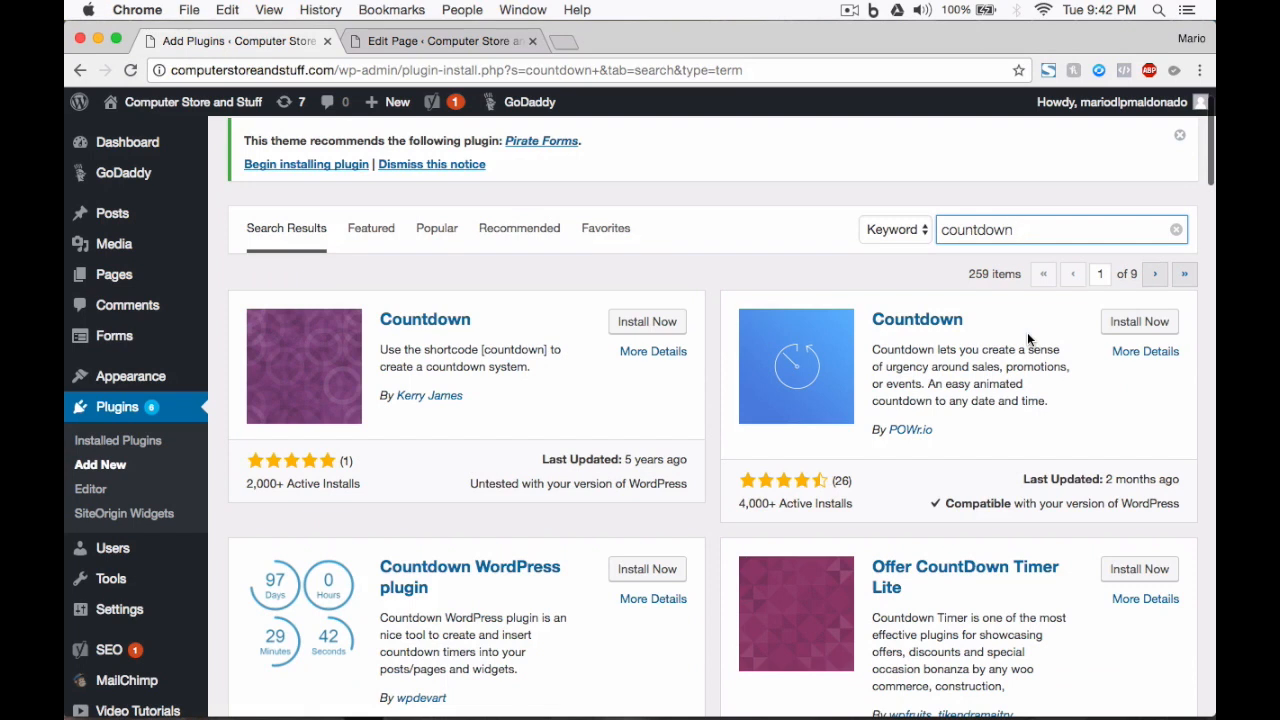
{"action": "left_click", "coordinate": [1139, 321]}
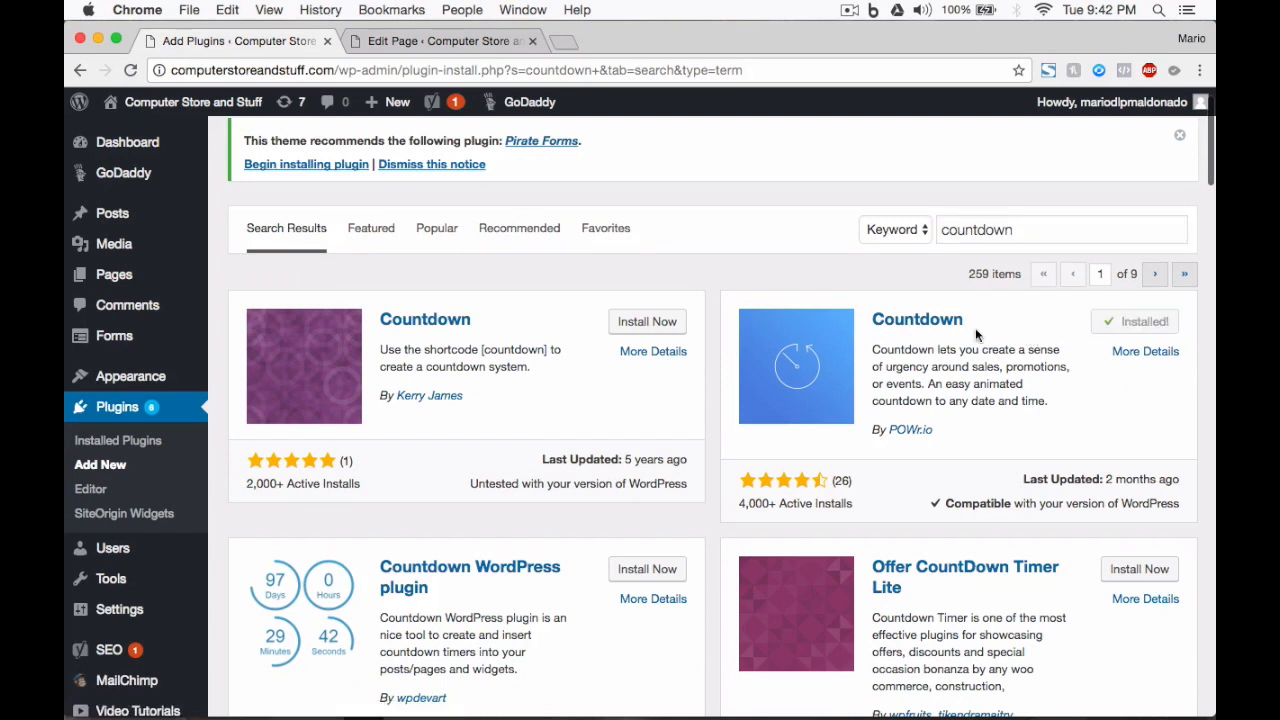
{"action": "left_click", "coordinate": [1145, 322]}
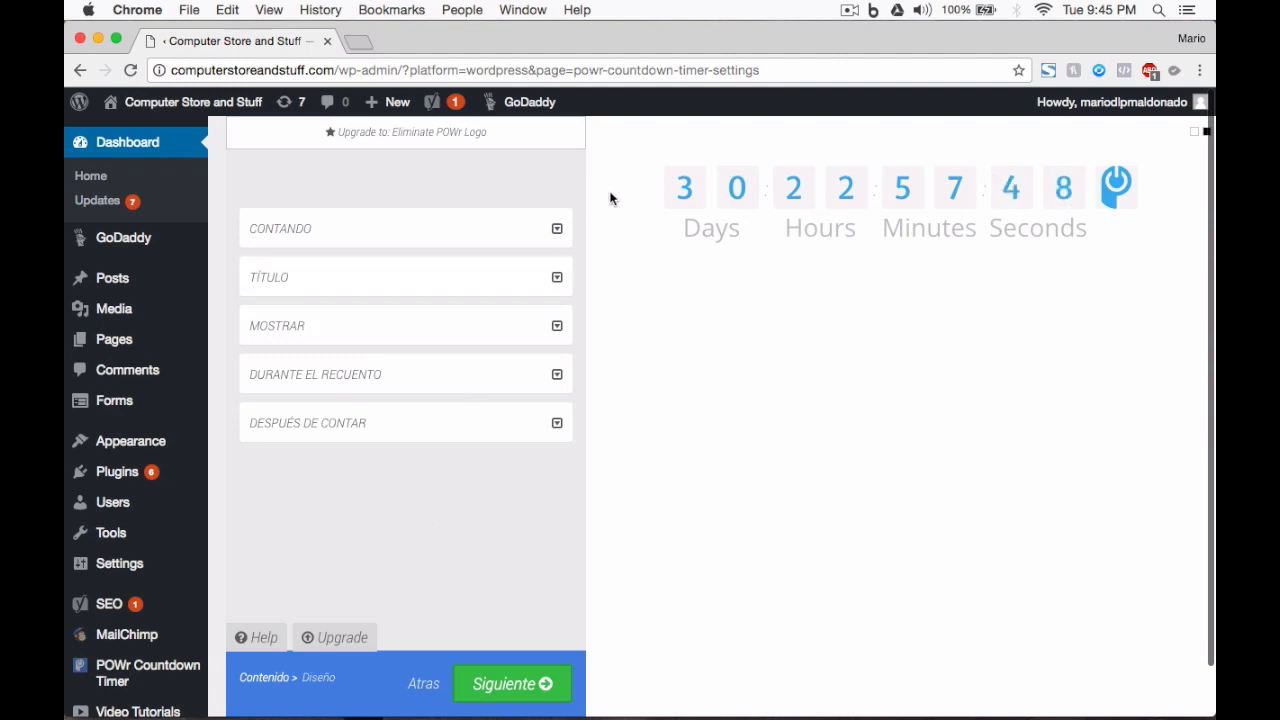
Step: Reopen POWr Countdown Timer from the admin sidebar and expand the CONTANDO section
{"action": "scroll", "coordinate": [300, 560], "scroll_direction": "down", "scroll_amount": 1}
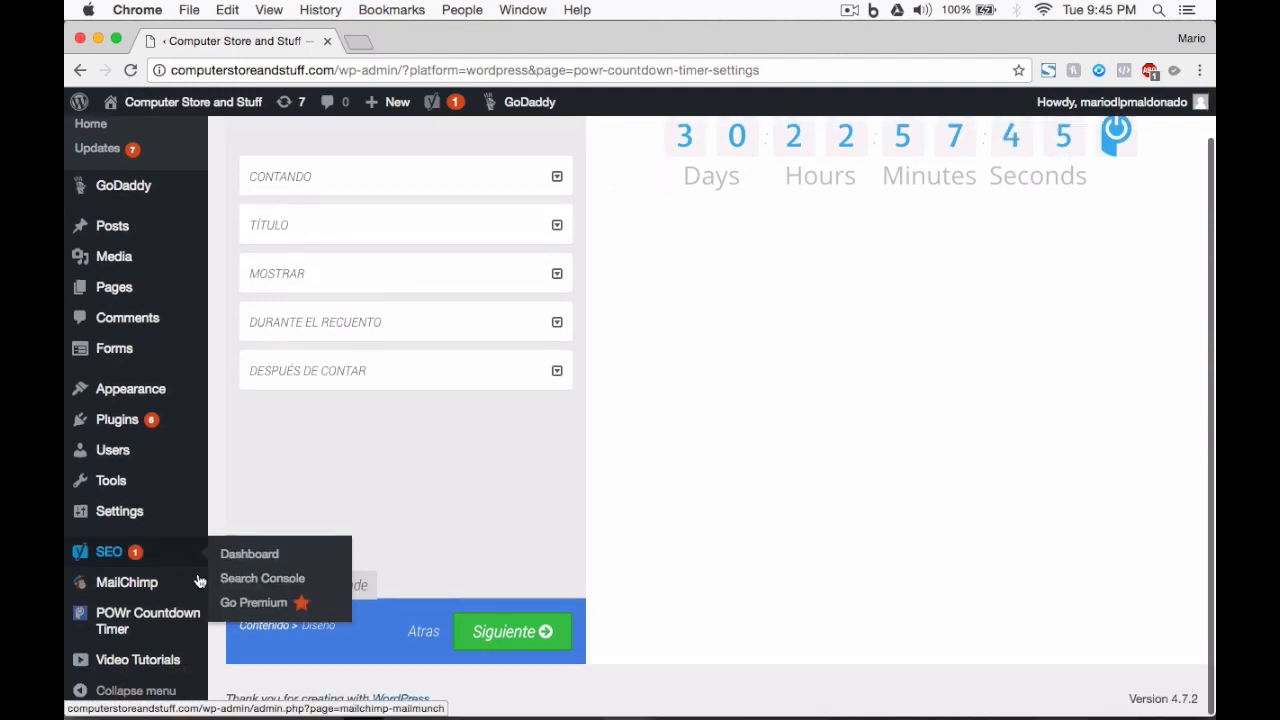
{"action": "left_click", "coordinate": [147, 622]}
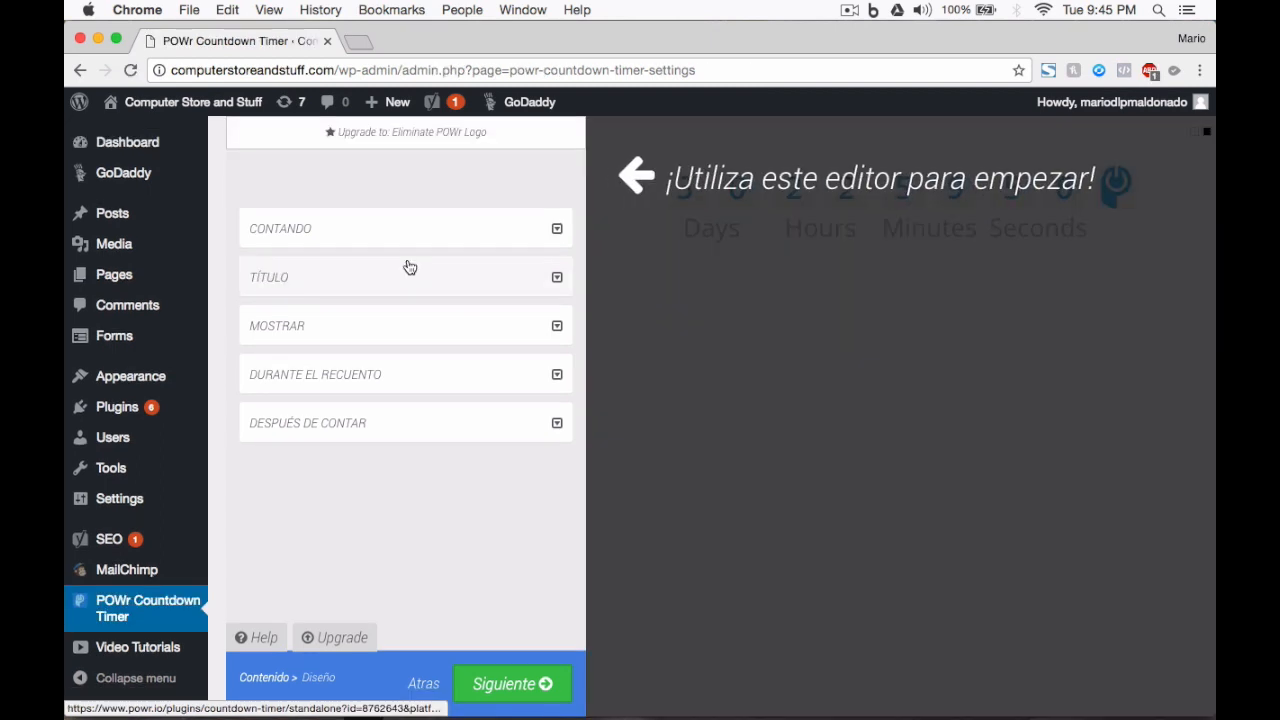
{"action": "left_click", "coordinate": [557, 231]}
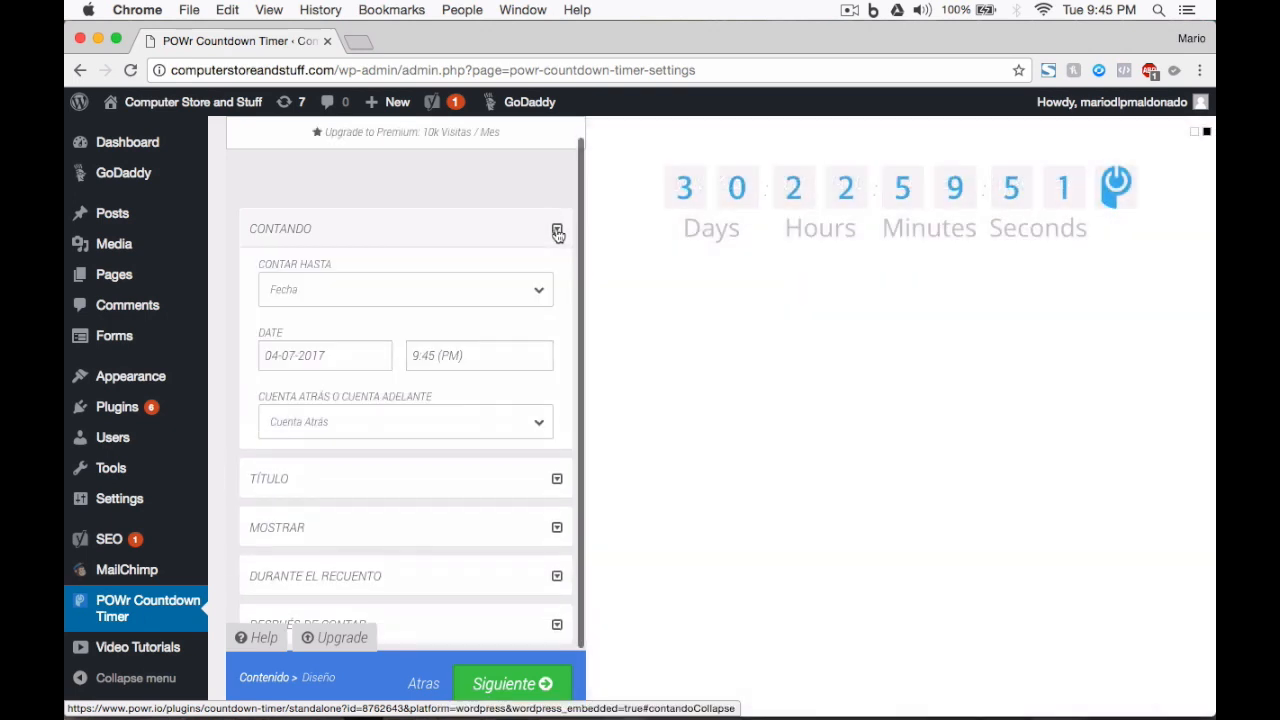
Step: Count to a date of 04-04-2017 at 6:00 PM, keeping Cuenta Atrás as the direction
{"action": "left_click", "coordinate": [394, 300]}
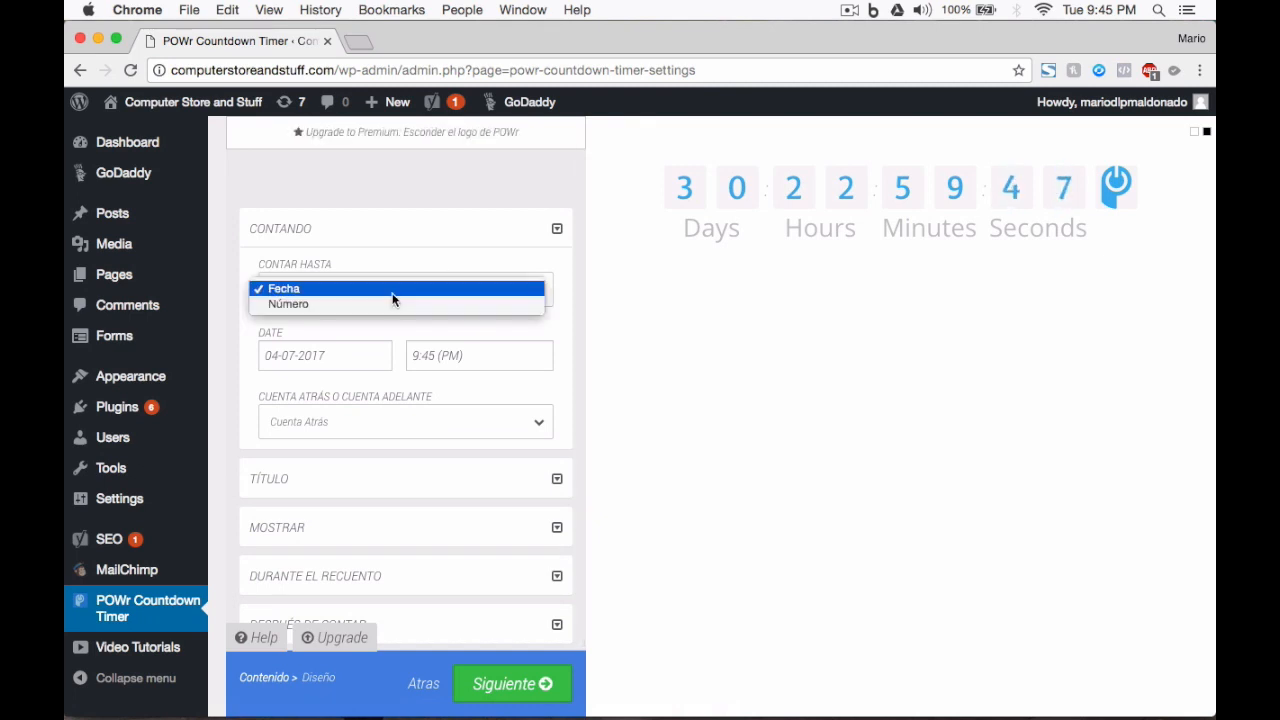
{"action": "left_click", "coordinate": [303, 289]}
{"action": "scroll", "coordinate": [324, 355], "scroll_direction": "down", "scroll_amount": 1}
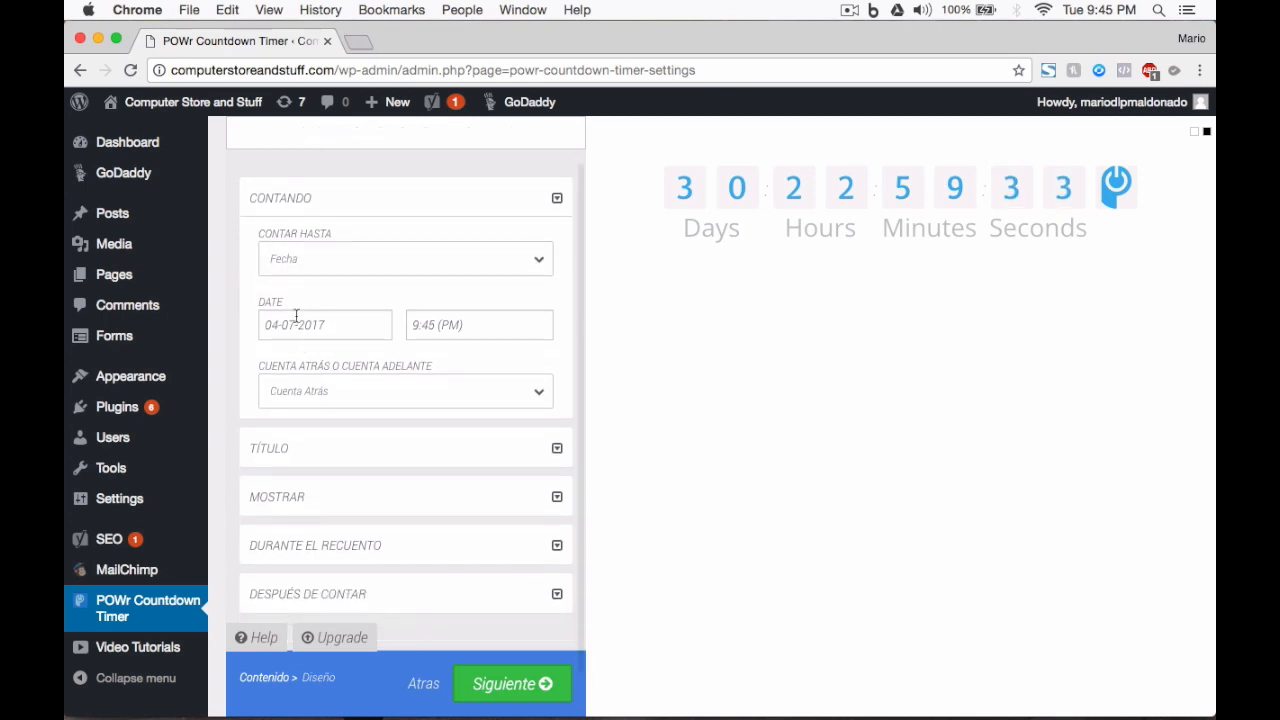
{"action": "left_click", "coordinate": [296, 316]}
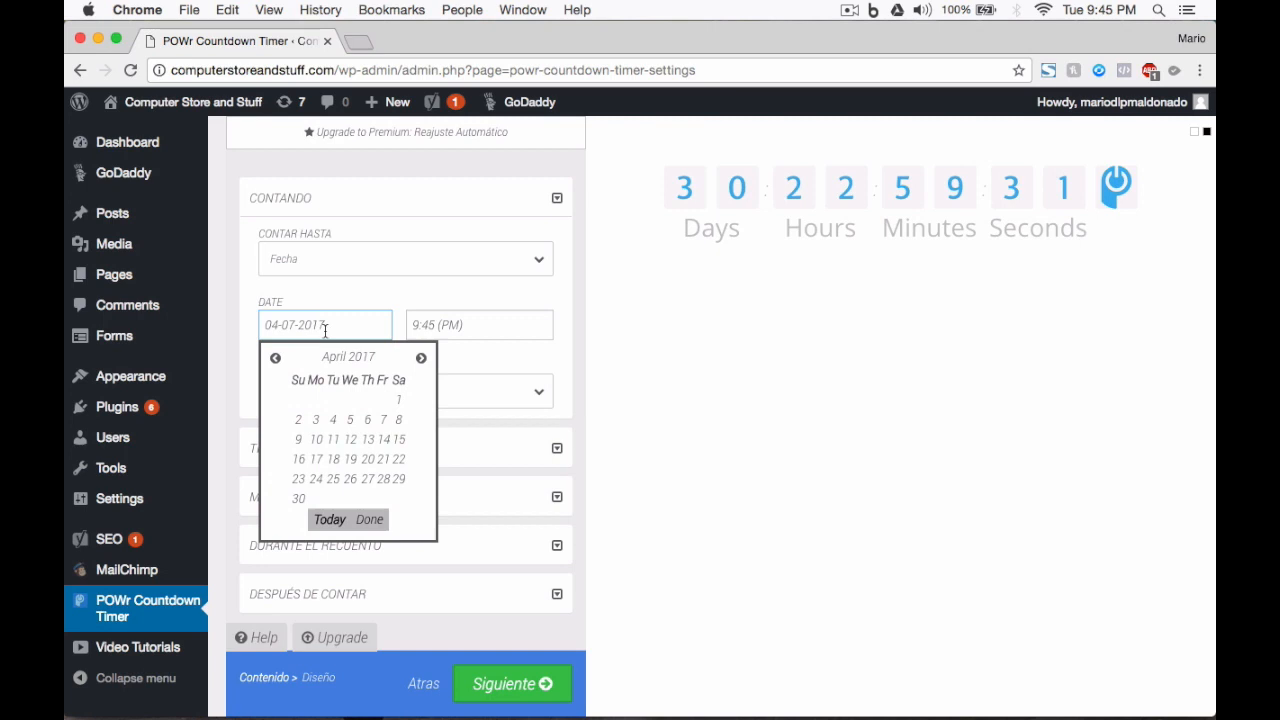
{"action": "left_click", "coordinate": [334, 421]}
{"action": "left_click", "coordinate": [445, 325]}
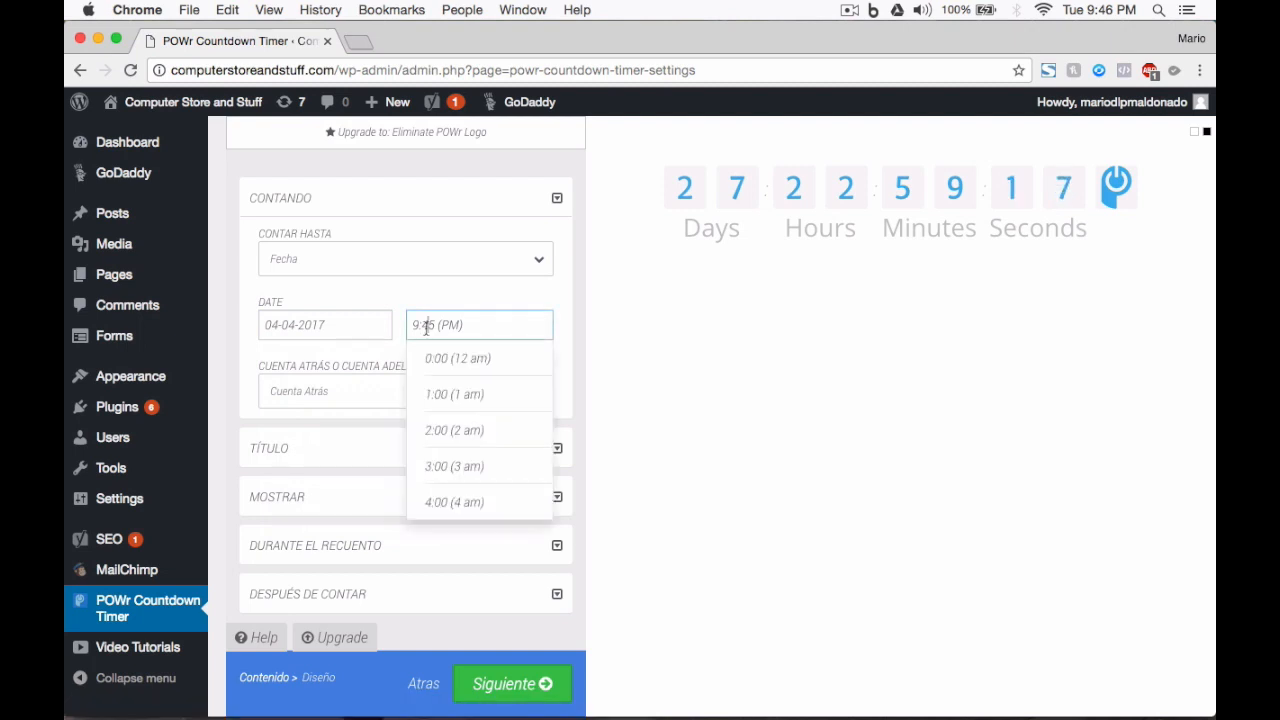
{"action": "scroll", "coordinate": [496, 456], "scroll_direction": "down", "scroll_amount": 6}
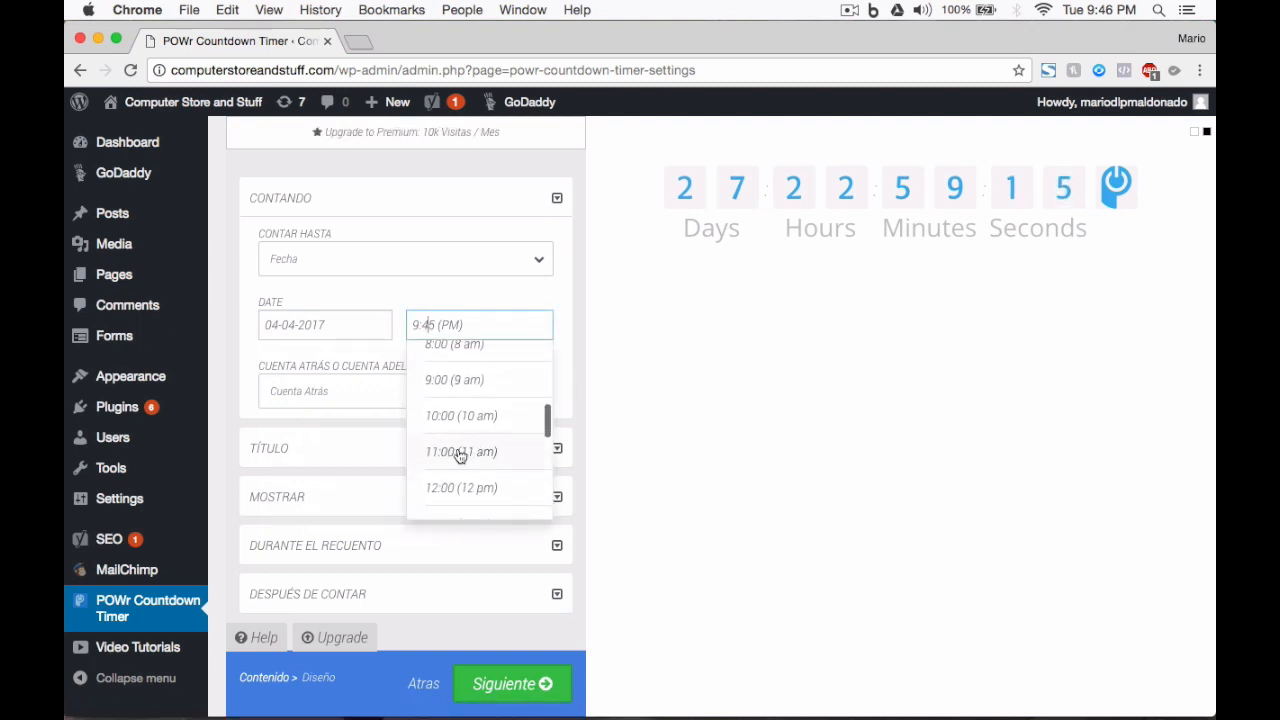
{"action": "scroll", "coordinate": [459, 456], "scroll_direction": "down", "scroll_amount": 2}
{"action": "left_click", "coordinate": [466, 430]}
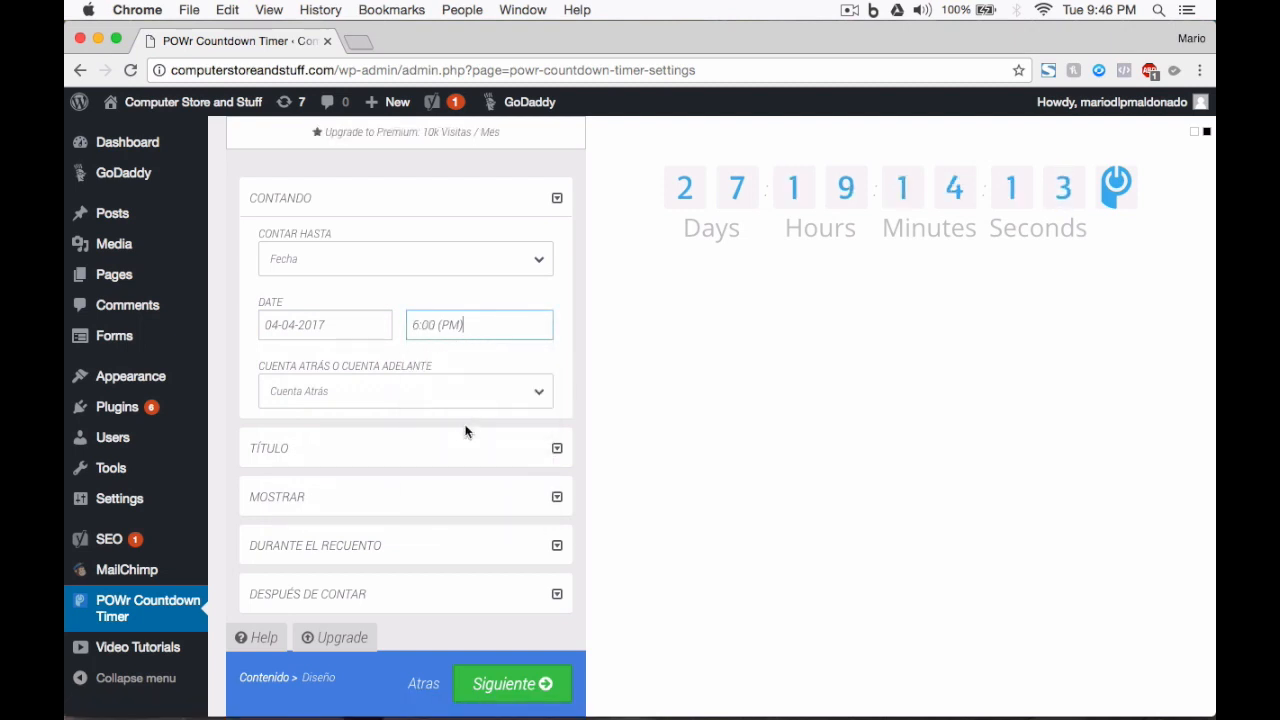
{"action": "left_click", "coordinate": [340, 380]}
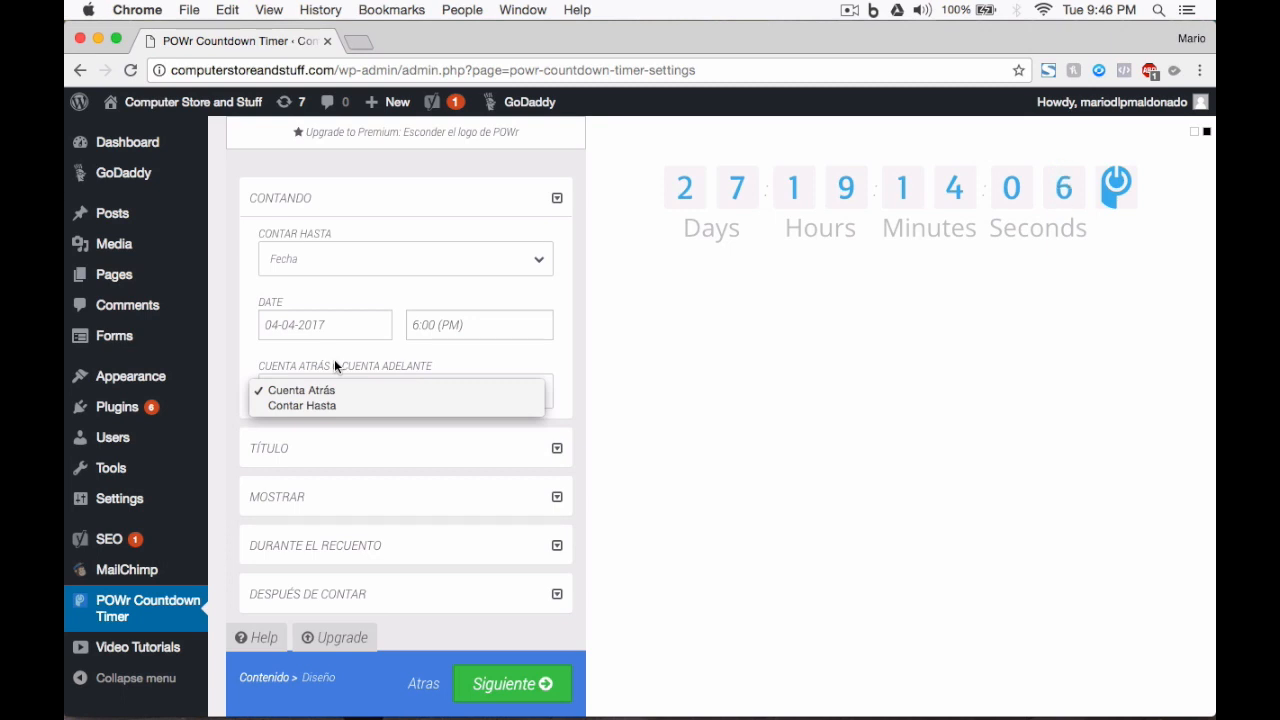
{"action": "left_click", "coordinate": [307, 406]}
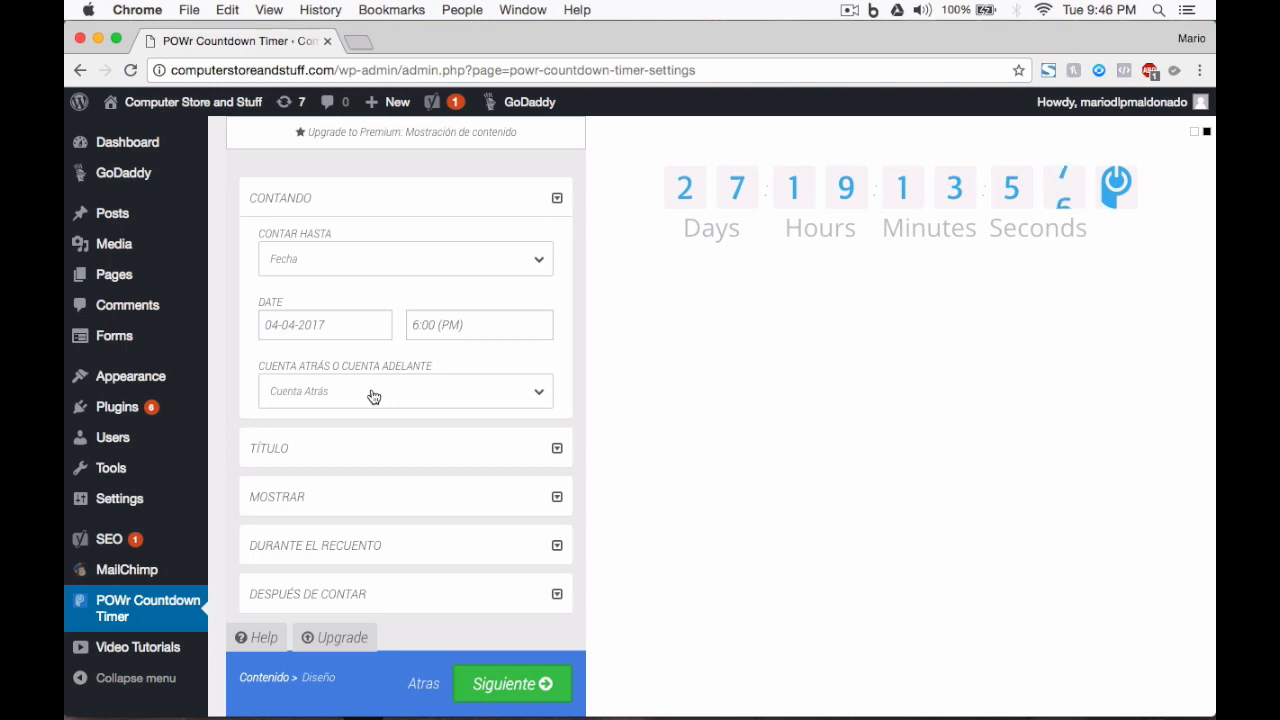
Step: Expand TÍTULO and switch on Mostrar Título so 'This offer will end on...' appears
{"action": "left_click", "coordinate": [377, 446]}
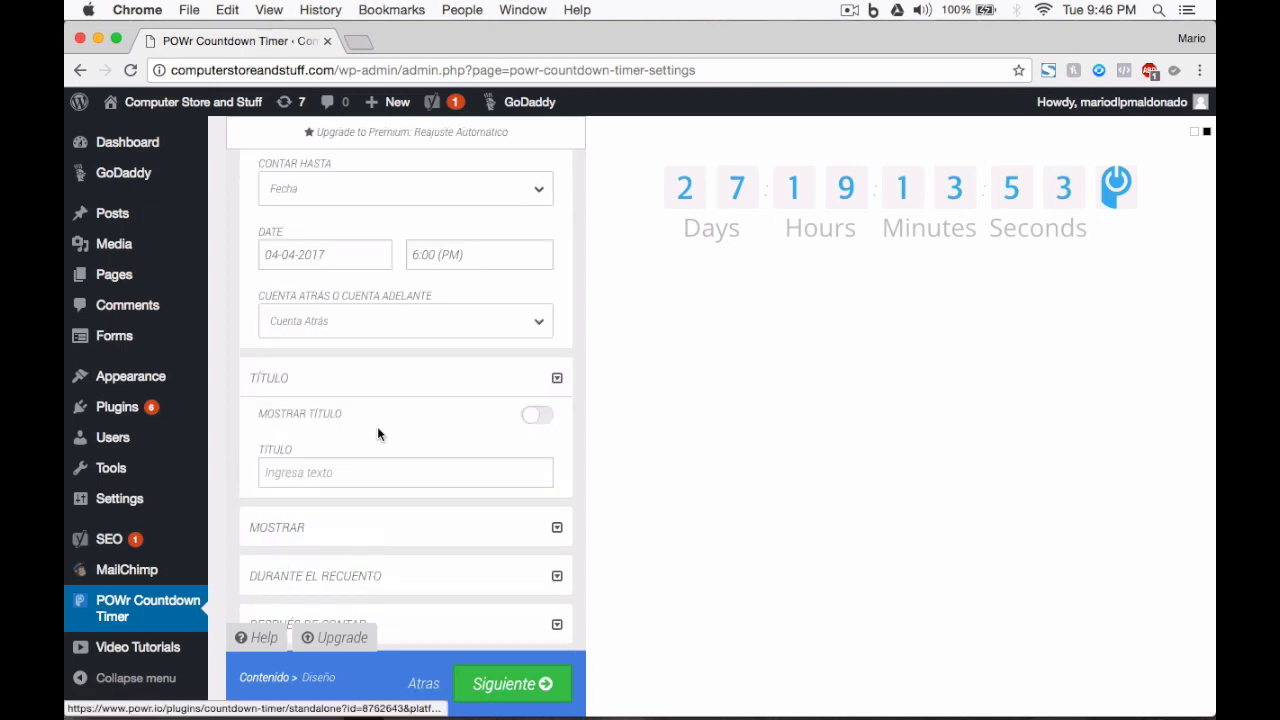
{"action": "scroll", "coordinate": [334, 477], "scroll_direction": "down", "scroll_amount": 2}
{"action": "left_click", "coordinate": [327, 425]}
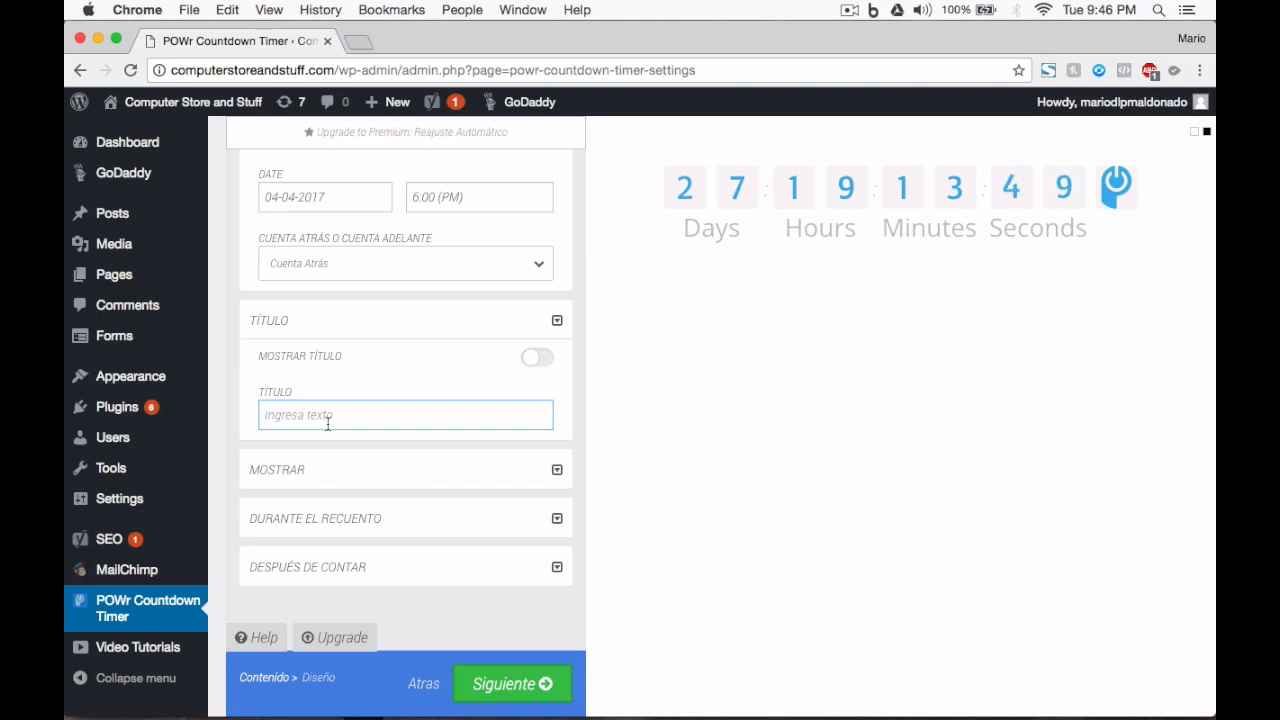
{"action": "left_click", "coordinate": [537, 360]}
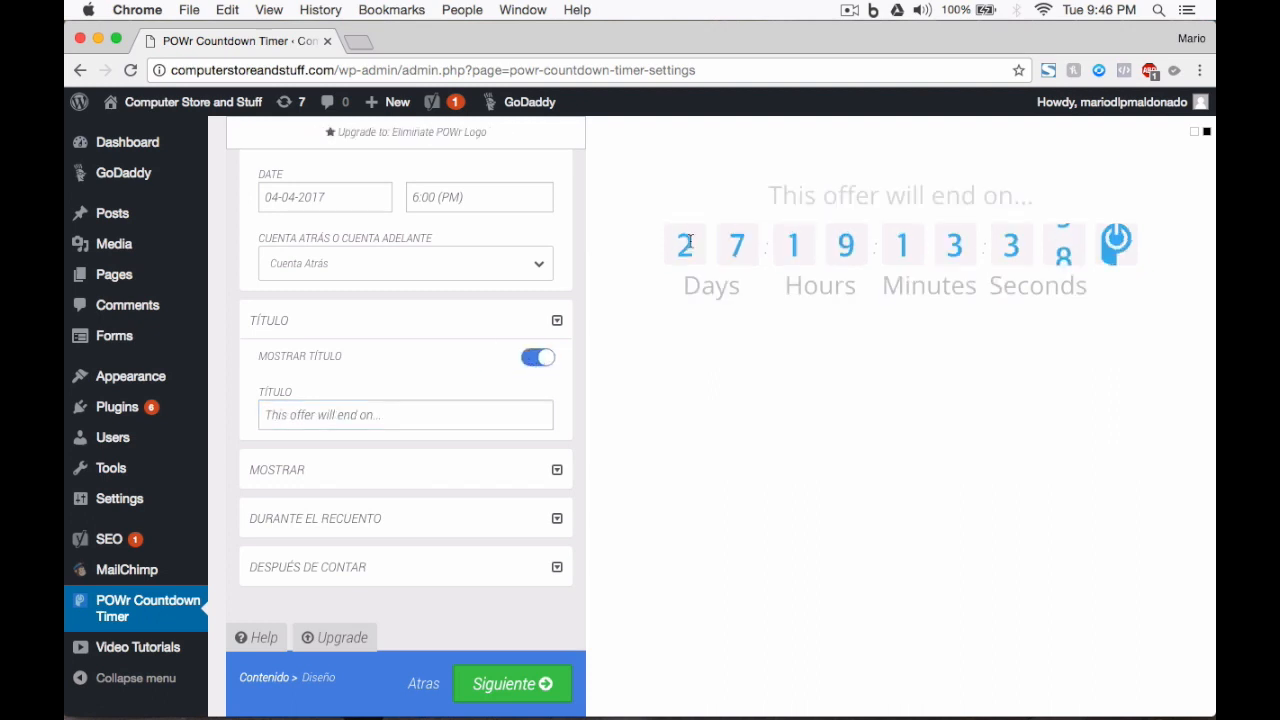
{"action": "left_click_drag", "start_coordinate": [771, 194], "coordinate": [1036, 192]}
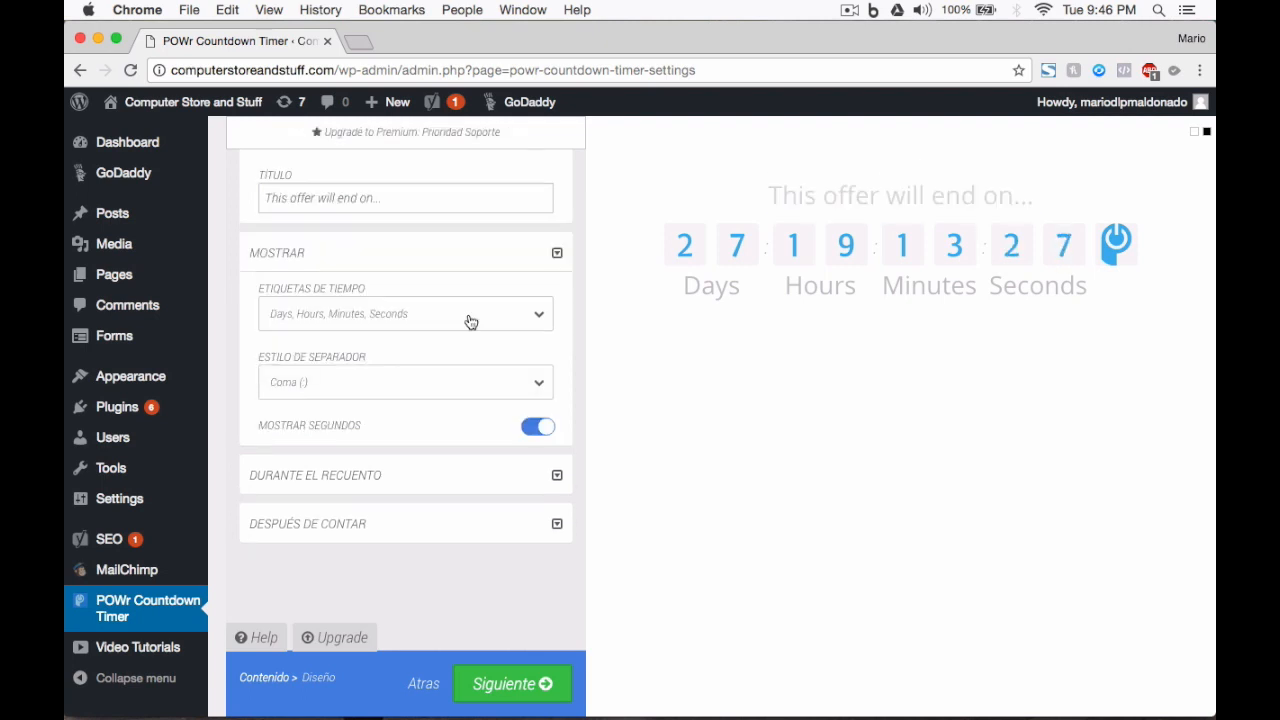
Step: Try custom labels 'Días' and 'Horas', then revert to Days, Hours, Minutes, Seconds labels
{"action": "left_click", "coordinate": [469, 318]}
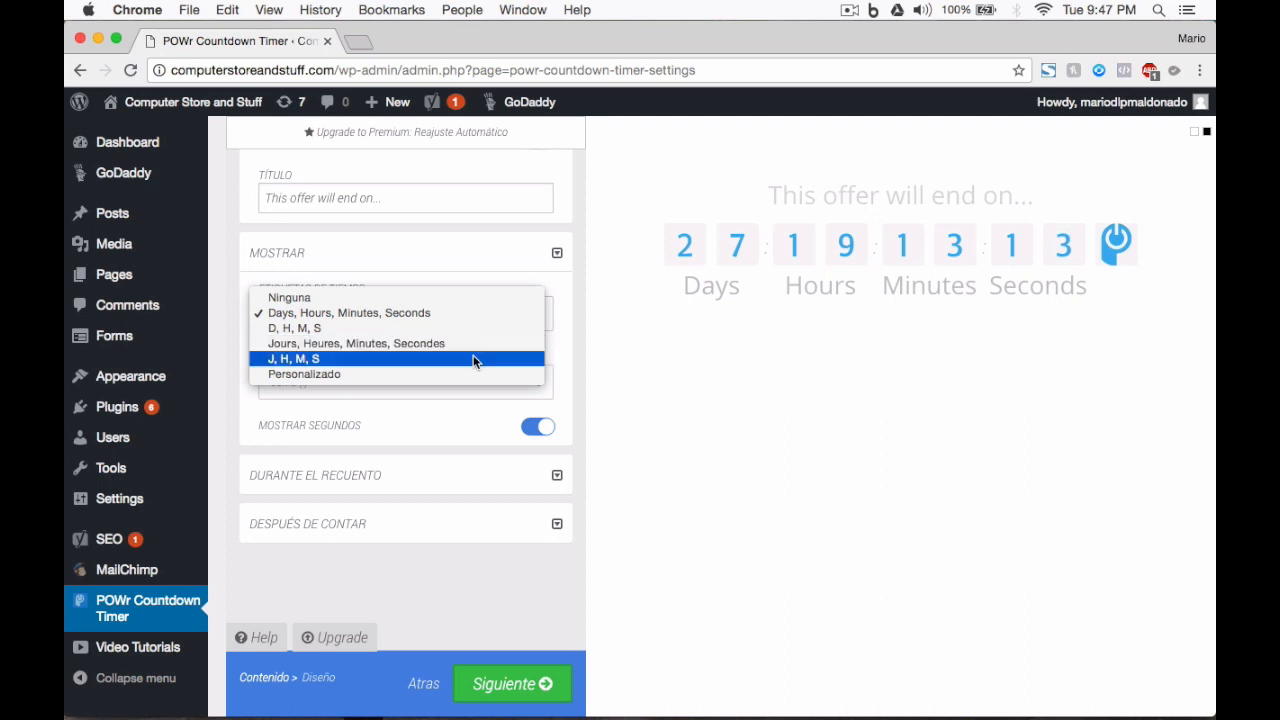
{"action": "left_click", "coordinate": [378, 374]}
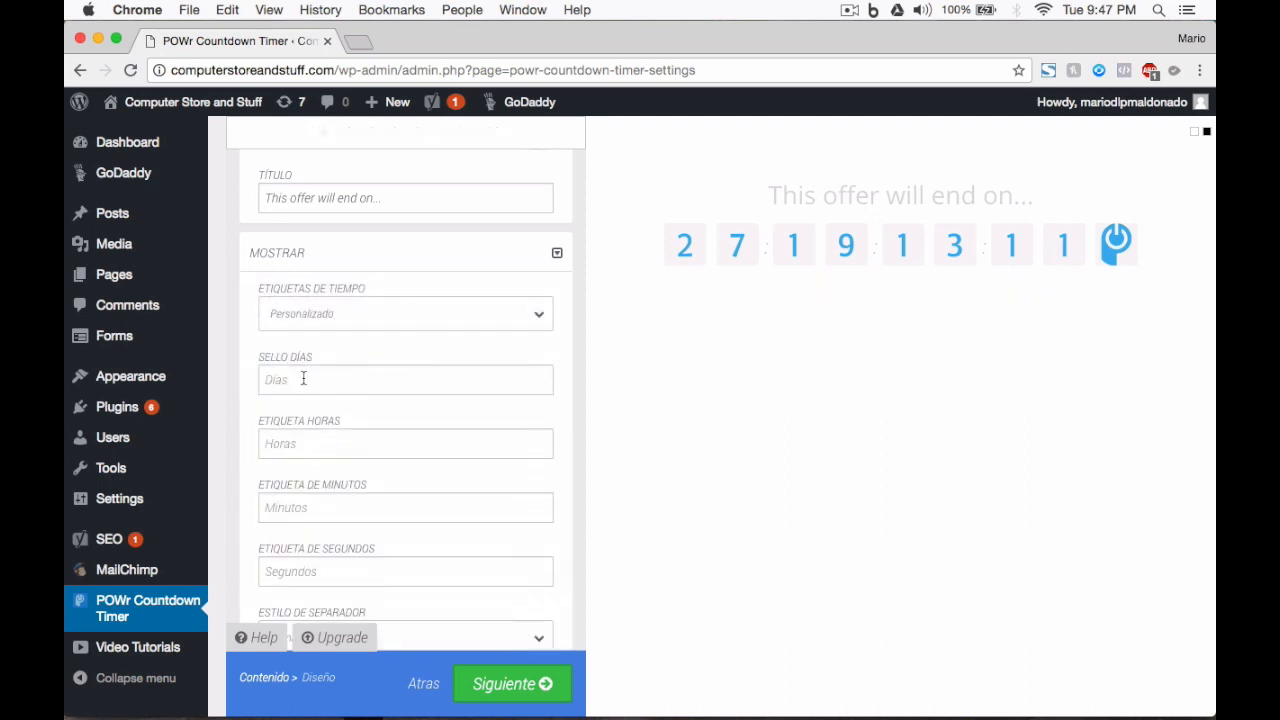
{"action": "left_click", "coordinate": [302, 378]}
{"action": "scroll", "coordinate": [302, 378], "scroll_direction": "down", "scroll_amount": 1}
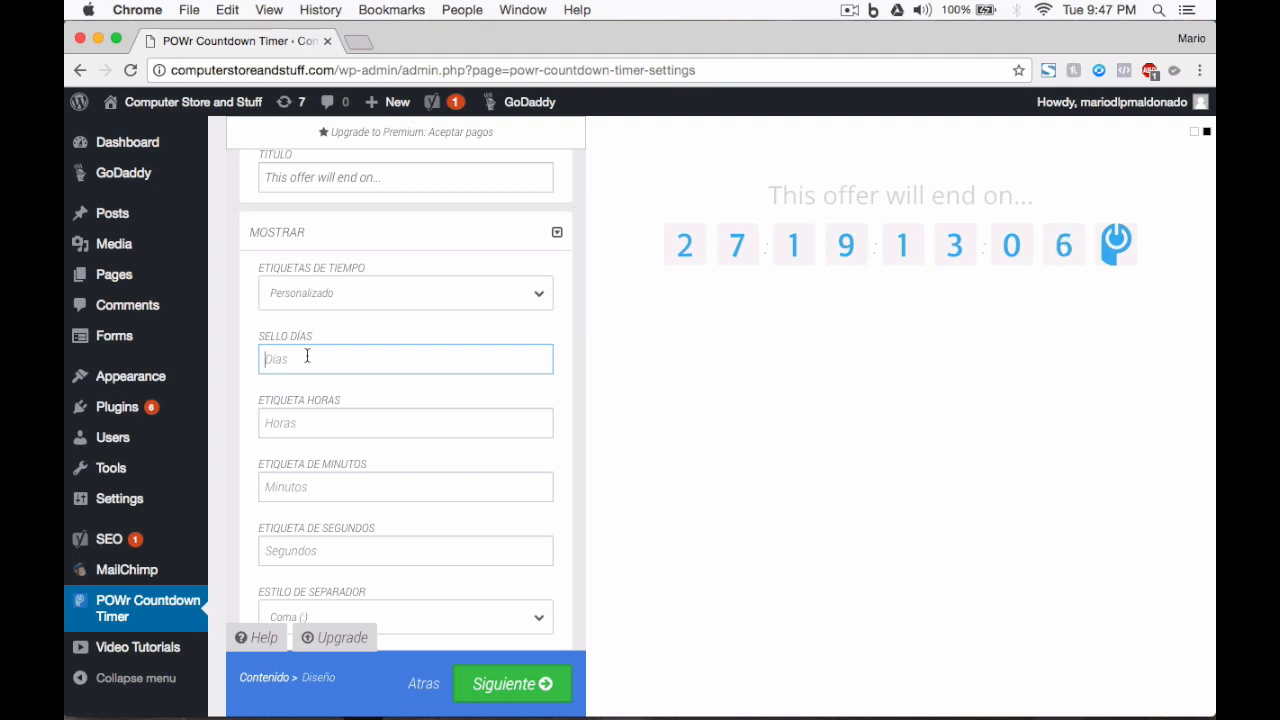
{"action": "type", "text": "Dí"}
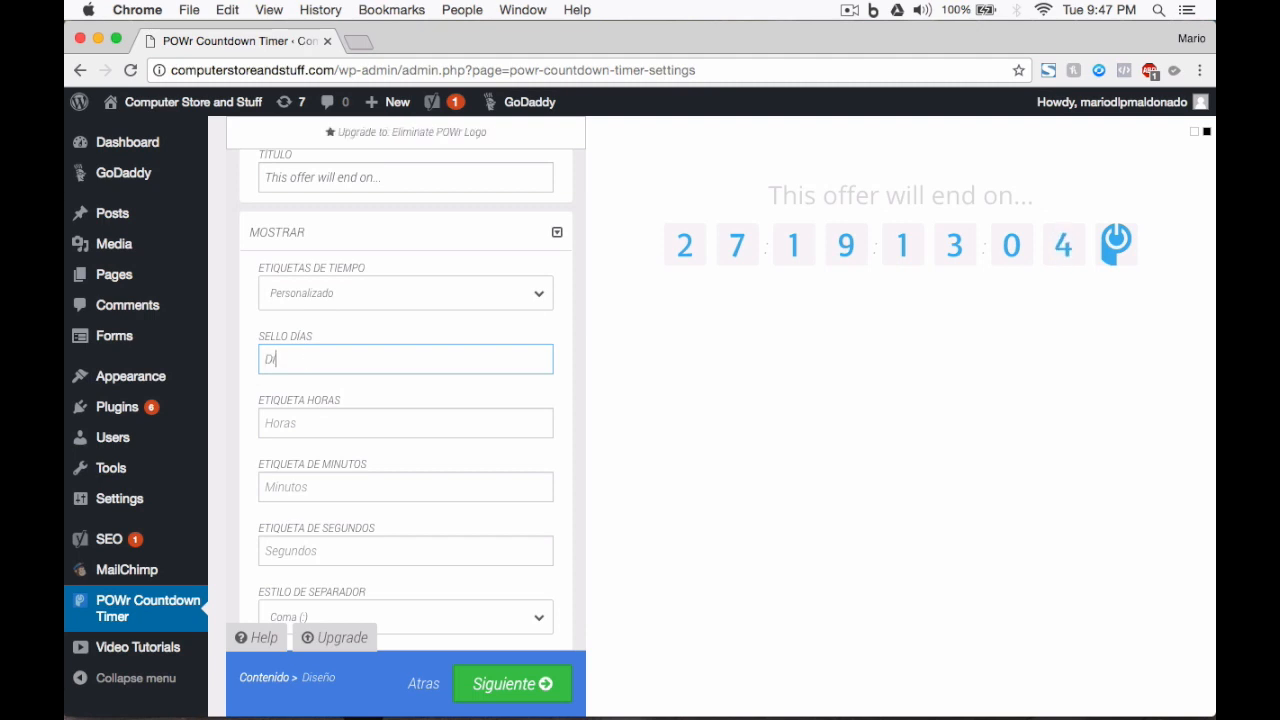
{"action": "type", "text": "as"}
{"action": "left_click", "coordinate": [303, 428]}
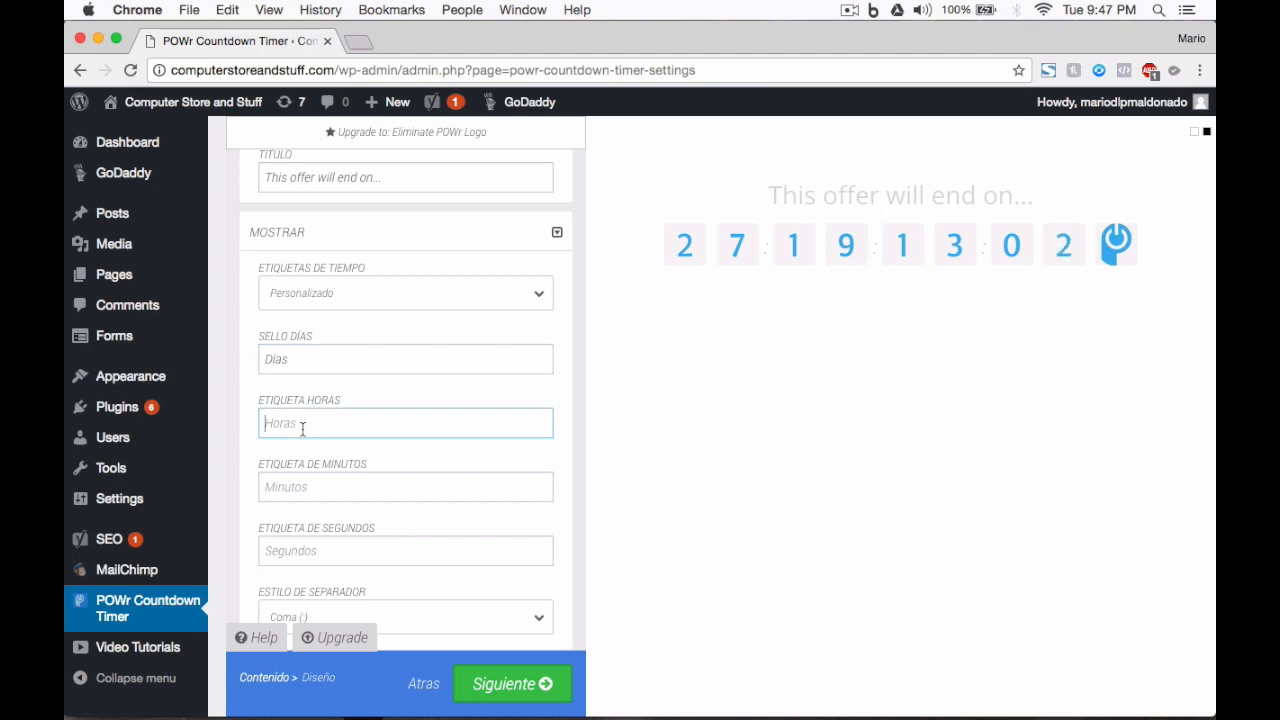
{"action": "type", "text": "Horas"}
{"action": "scroll", "coordinate": [420, 446], "scroll_direction": "up", "scroll_amount": 1}
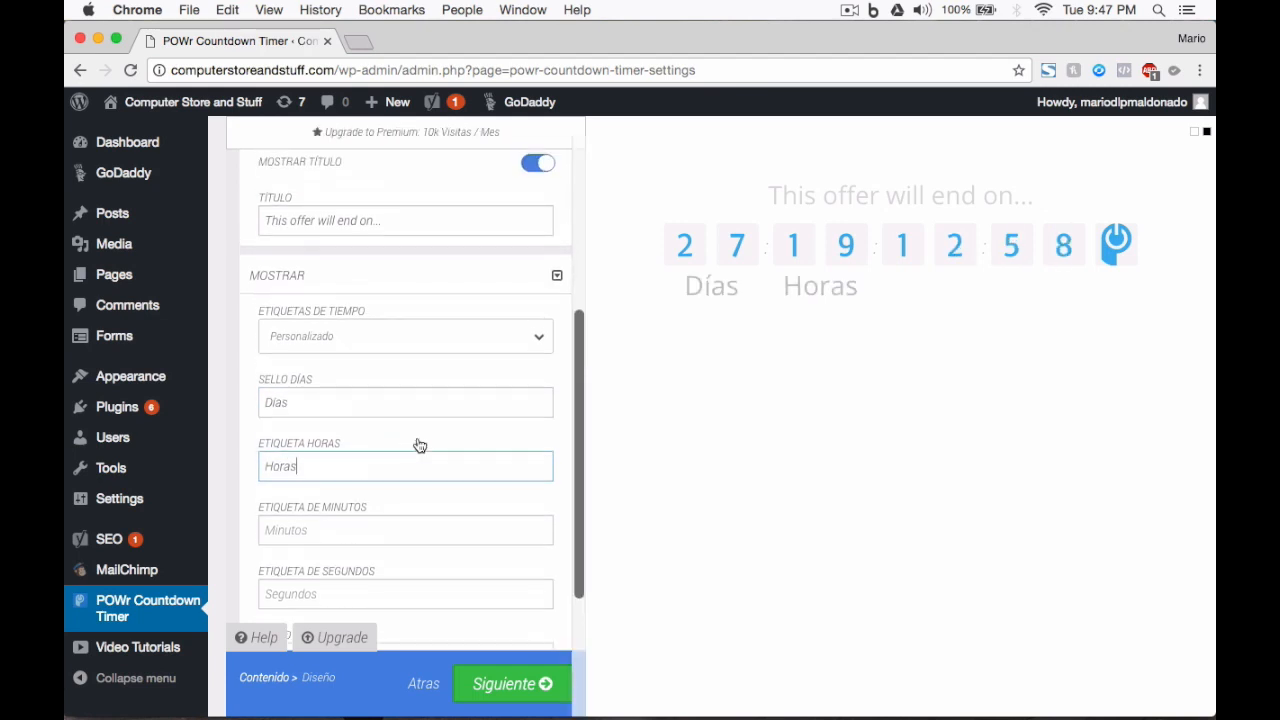
{"action": "scroll", "coordinate": [389, 490], "scroll_direction": "up", "scroll_amount": 3}
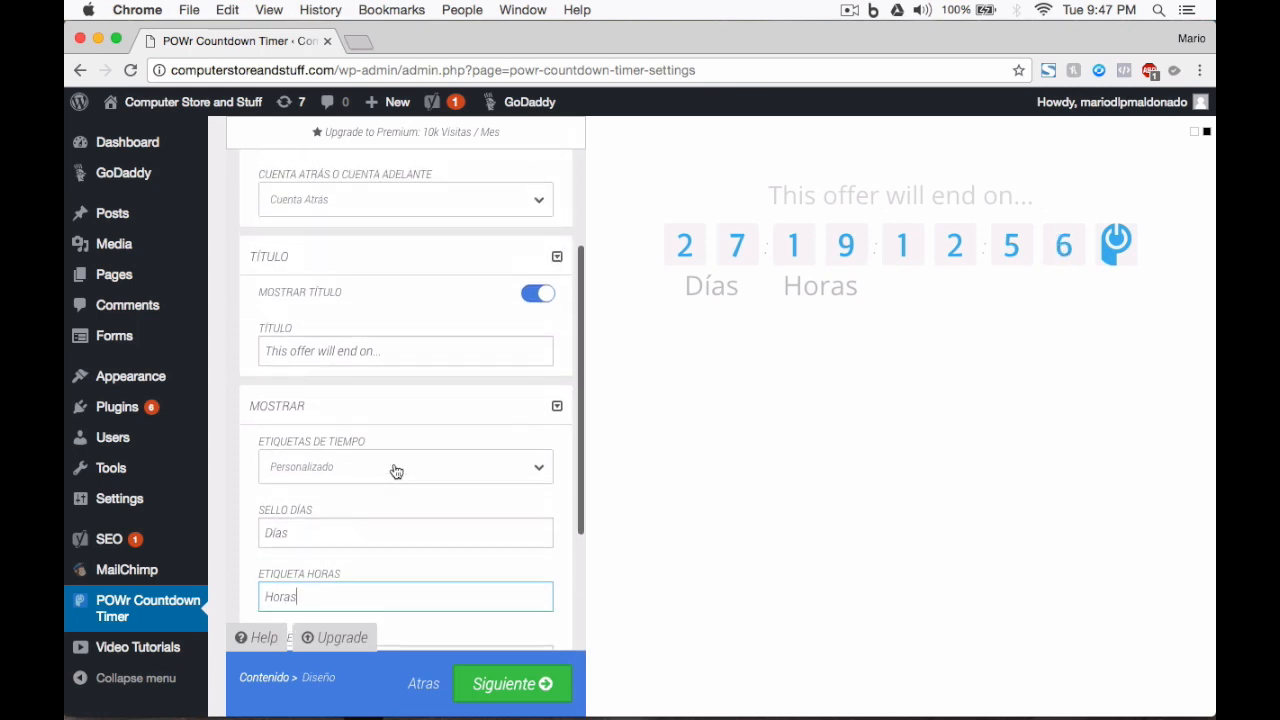
{"action": "left_click", "coordinate": [395, 470]}
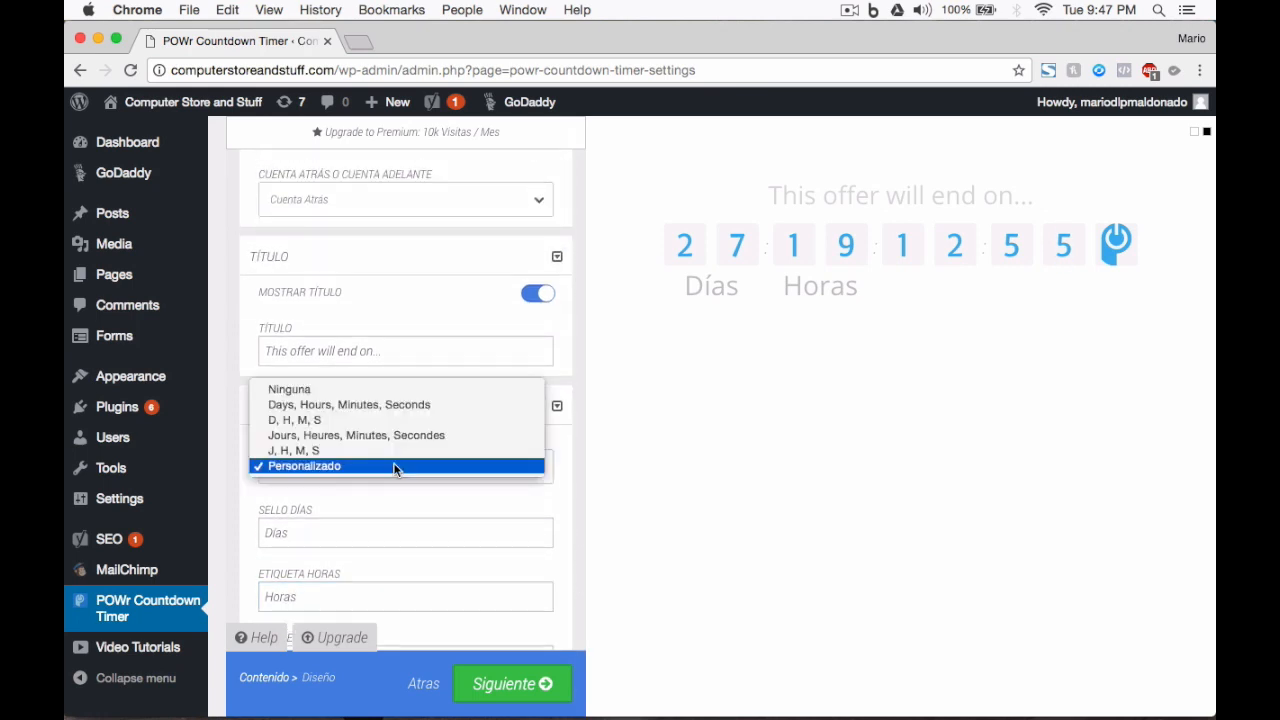
{"action": "left_click", "coordinate": [332, 411]}
Step: Keep the colon separator style and switch off Mostrar segundos
{"action": "scroll", "coordinate": [528, 485], "scroll_direction": "down", "scroll_amount": 2}
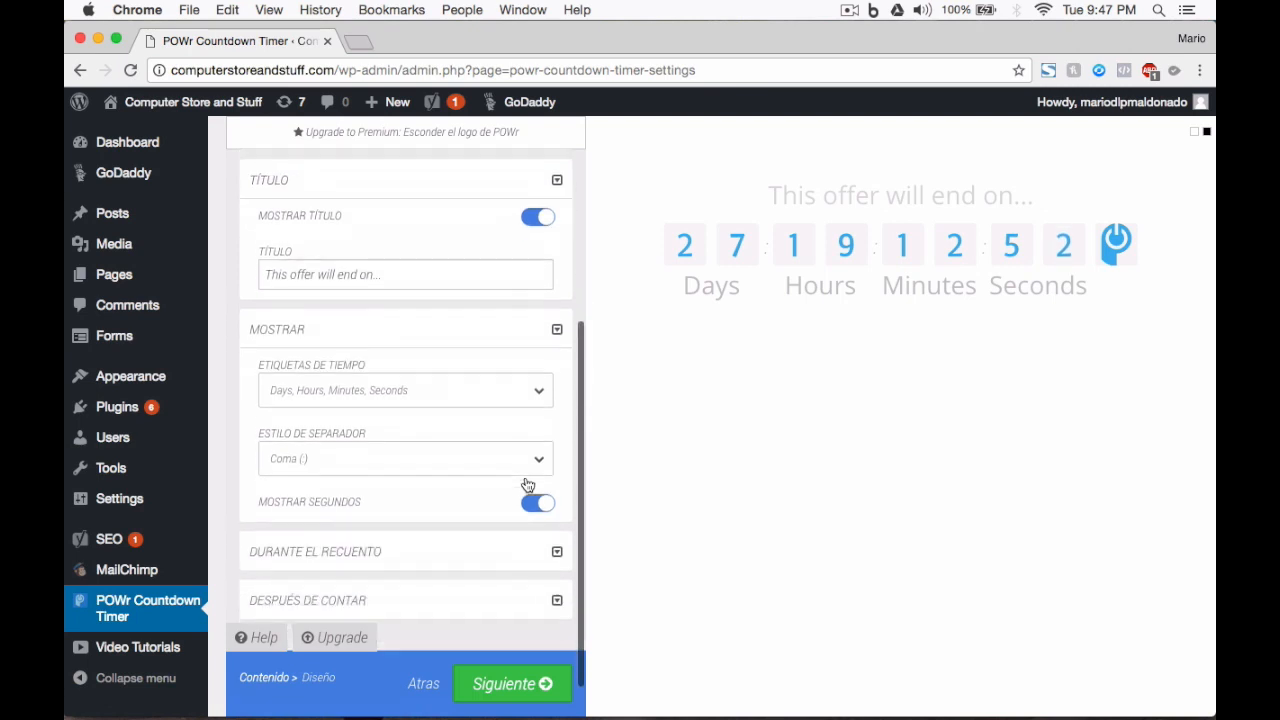
{"action": "scroll", "coordinate": [528, 485], "scroll_direction": "down", "scroll_amount": 2}
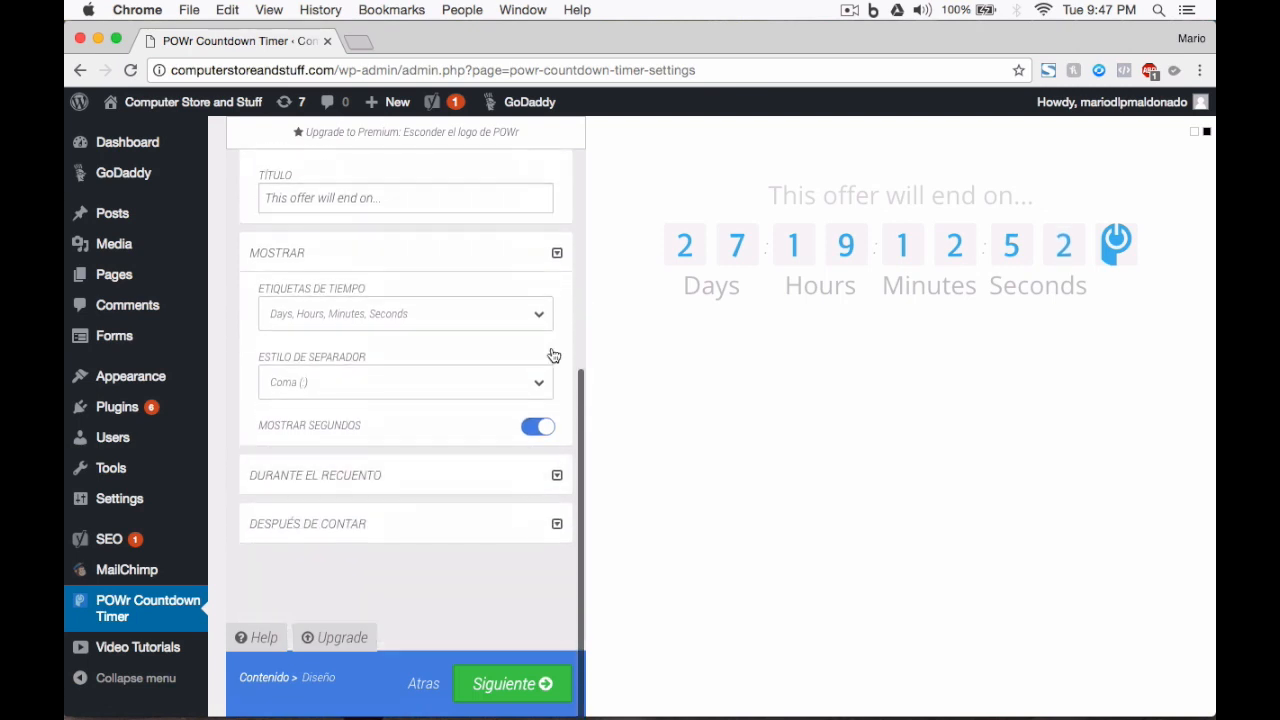
{"action": "left_click", "coordinate": [455, 387]}
{"action": "left_click", "coordinate": [415, 381]}
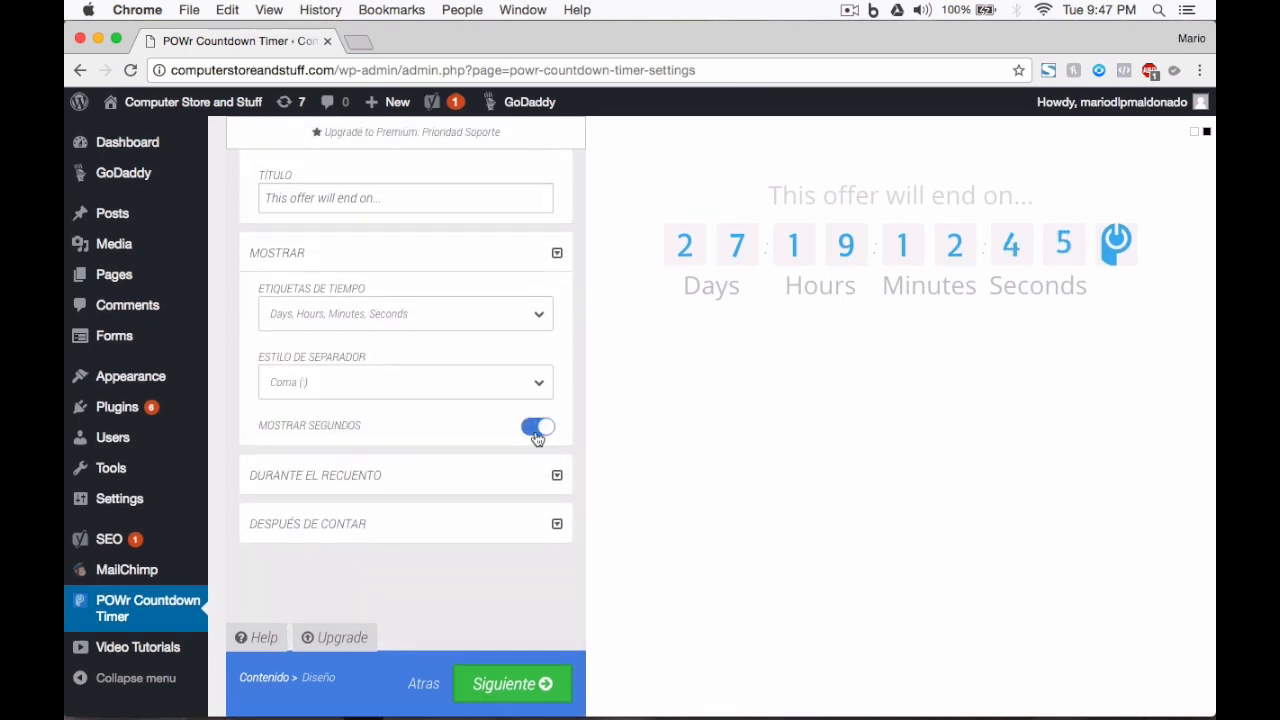
{"action": "left_click", "coordinate": [538, 432]}
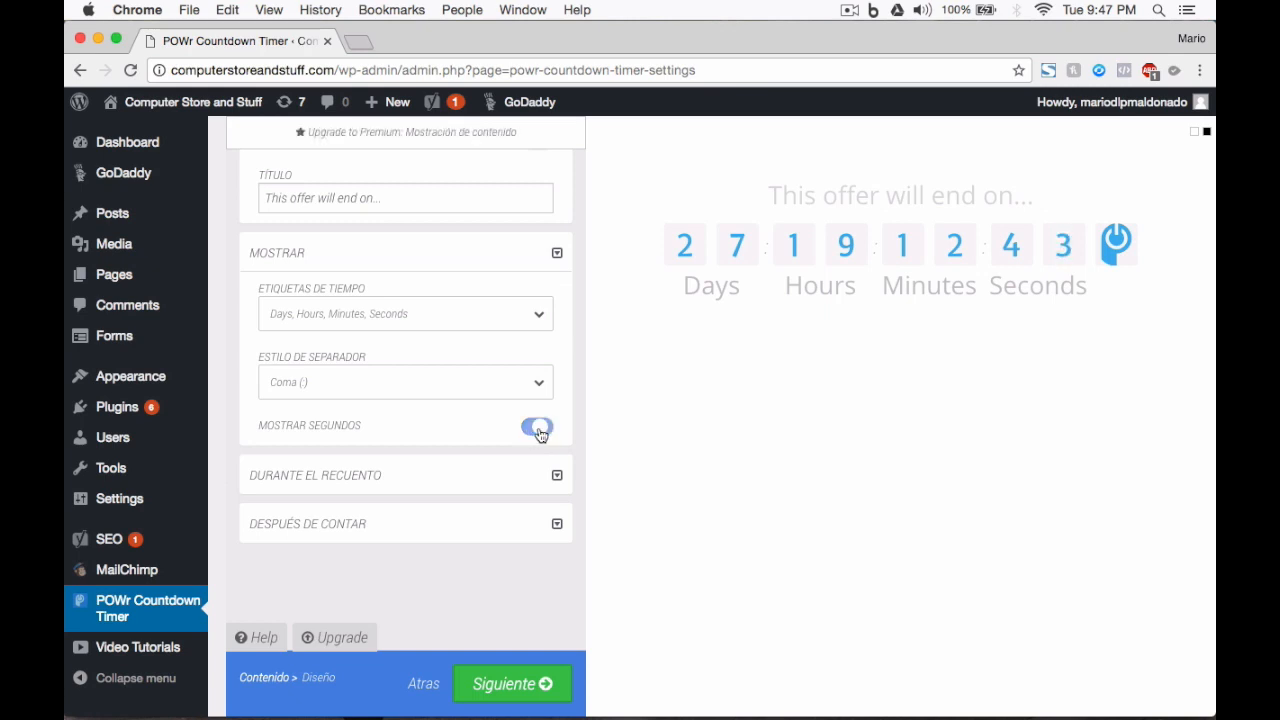
Step: Show seconds again and set Durante el recuento to Nada after trying Mostrar algo
{"action": "left_click", "coordinate": [538, 432]}
{"action": "left_click", "coordinate": [474, 475]}
{"action": "left_click", "coordinate": [474, 468]}
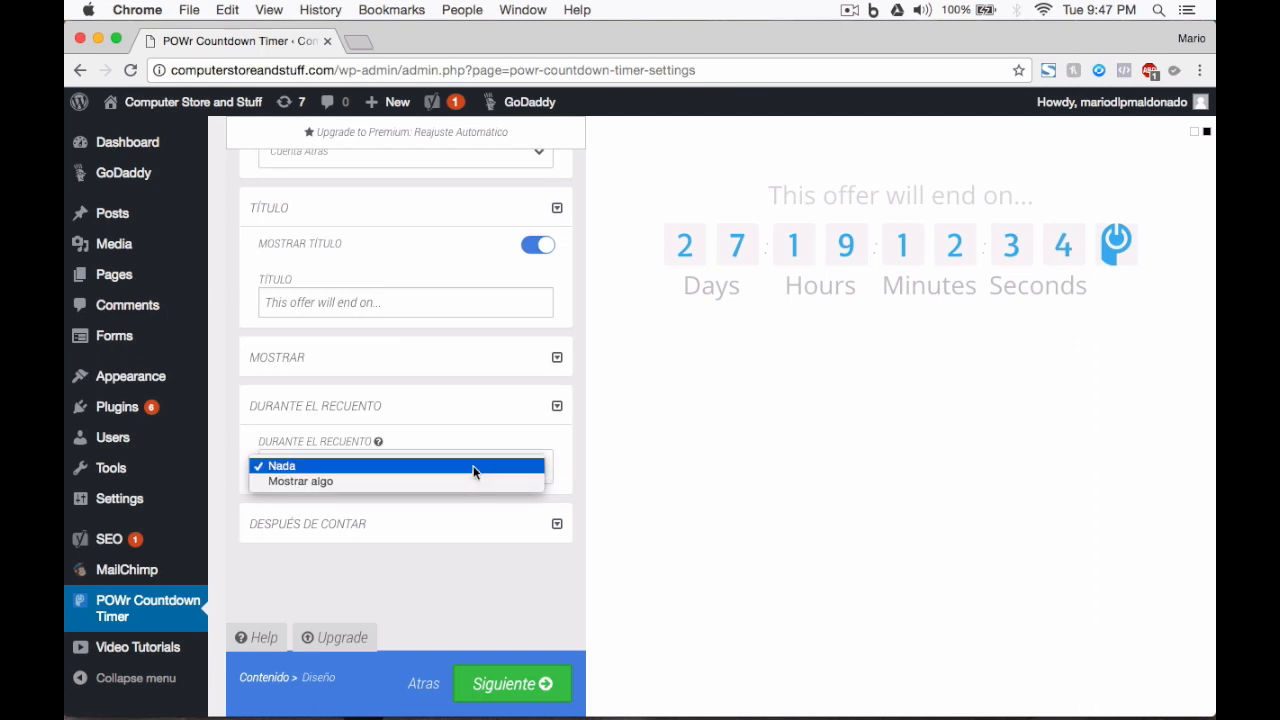
{"action": "left_click", "coordinate": [474, 467]}
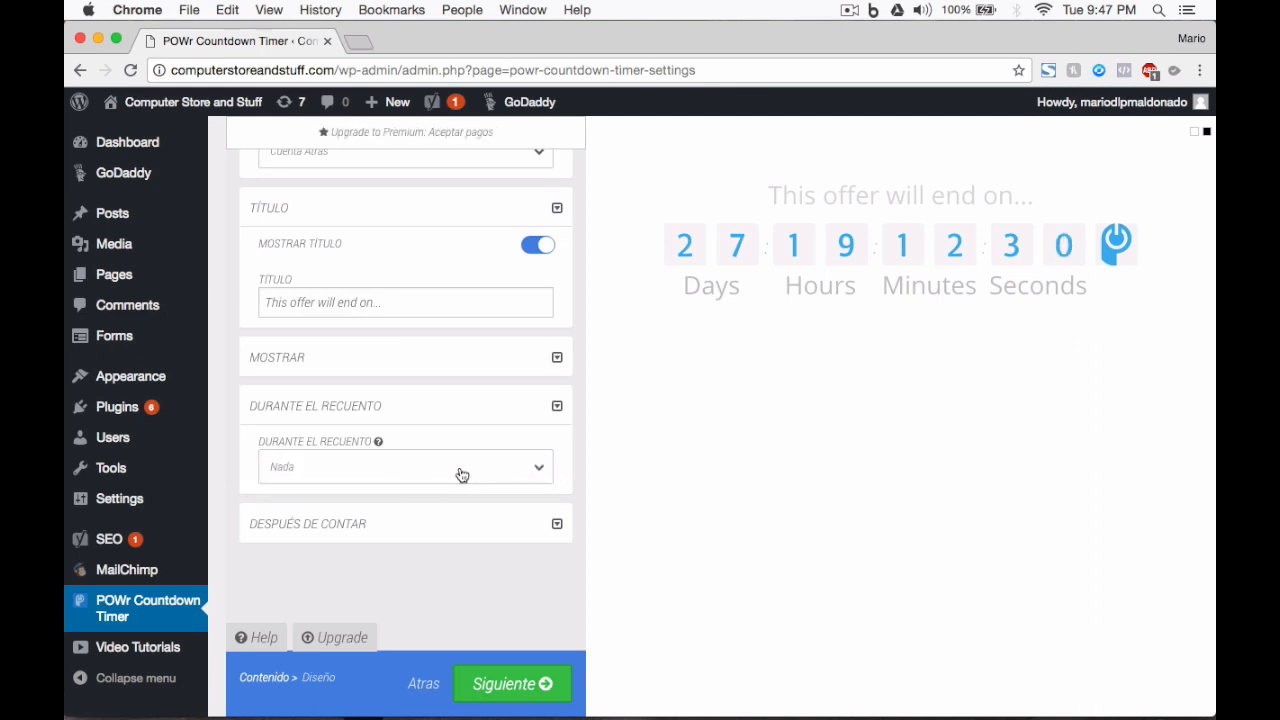
{"action": "left_click", "coordinate": [460, 472]}
{"action": "left_click", "coordinate": [428, 482]}
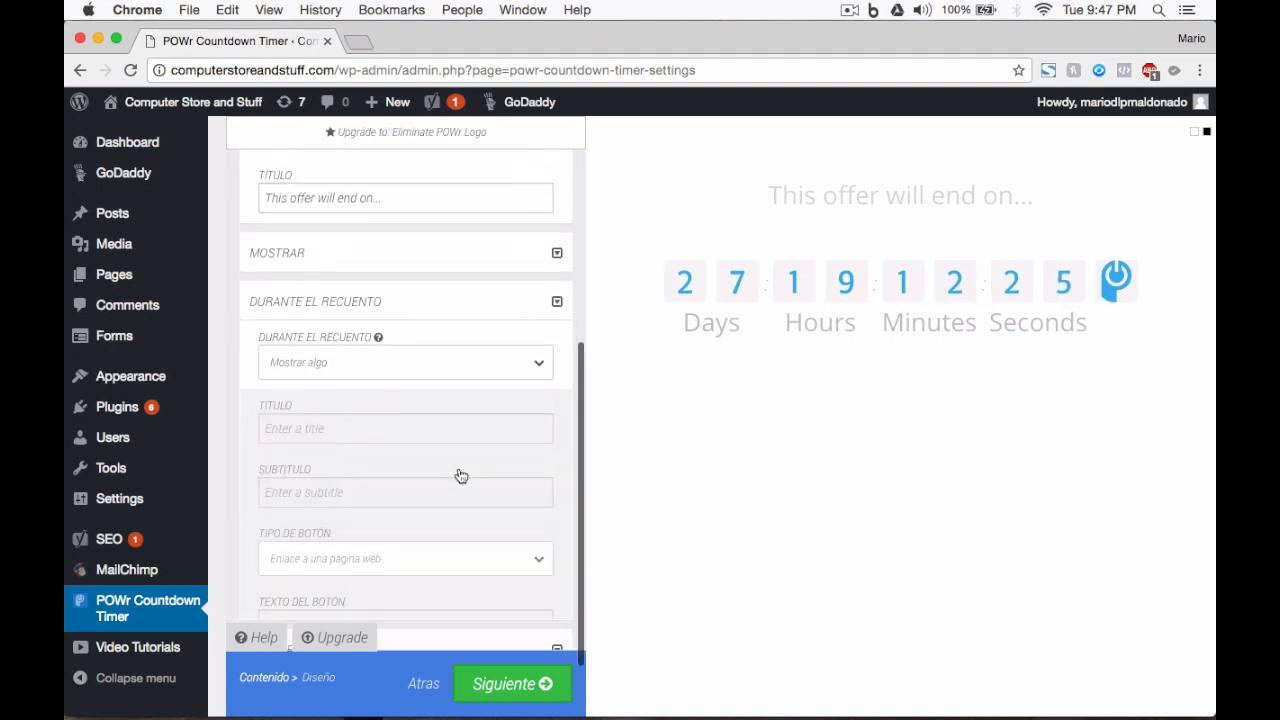
{"action": "scroll", "coordinate": [404, 466], "scroll_direction": "down", "scroll_amount": 5}
{"action": "scroll", "coordinate": [406, 466], "scroll_direction": "up", "scroll_amount": 5}
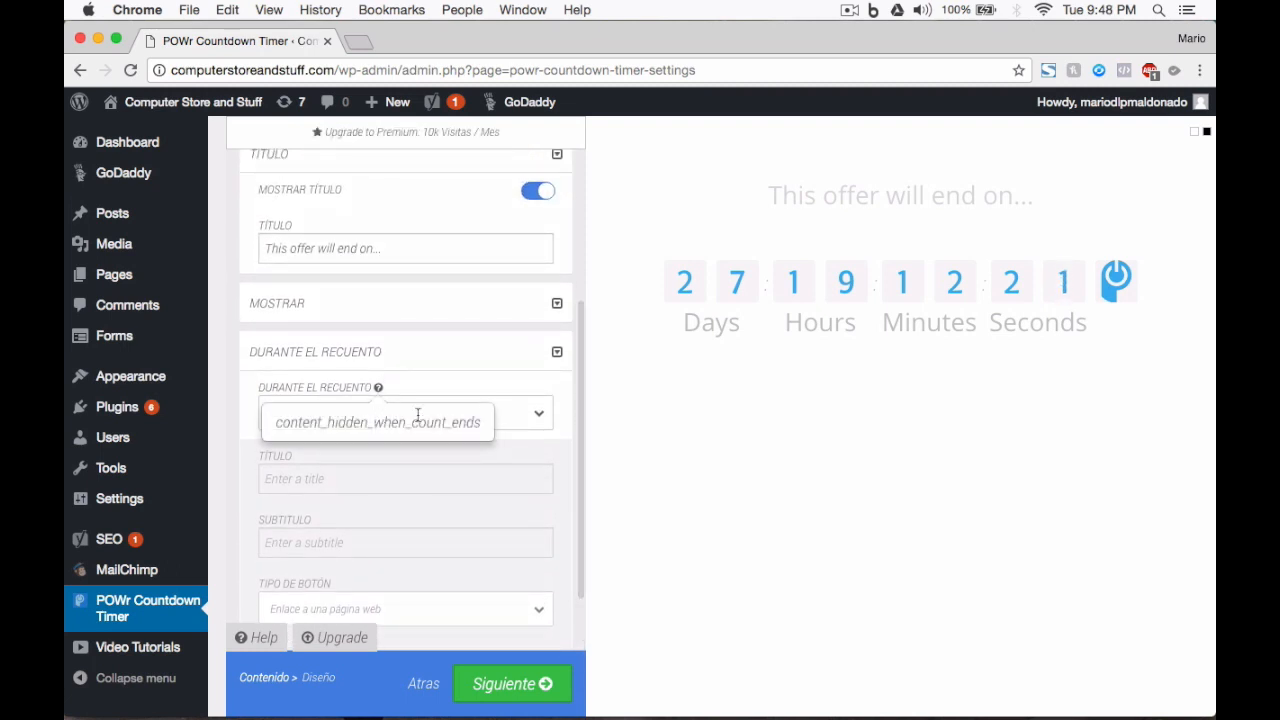
{"action": "left_click", "coordinate": [537, 415]}
{"action": "left_click", "coordinate": [464, 397]}
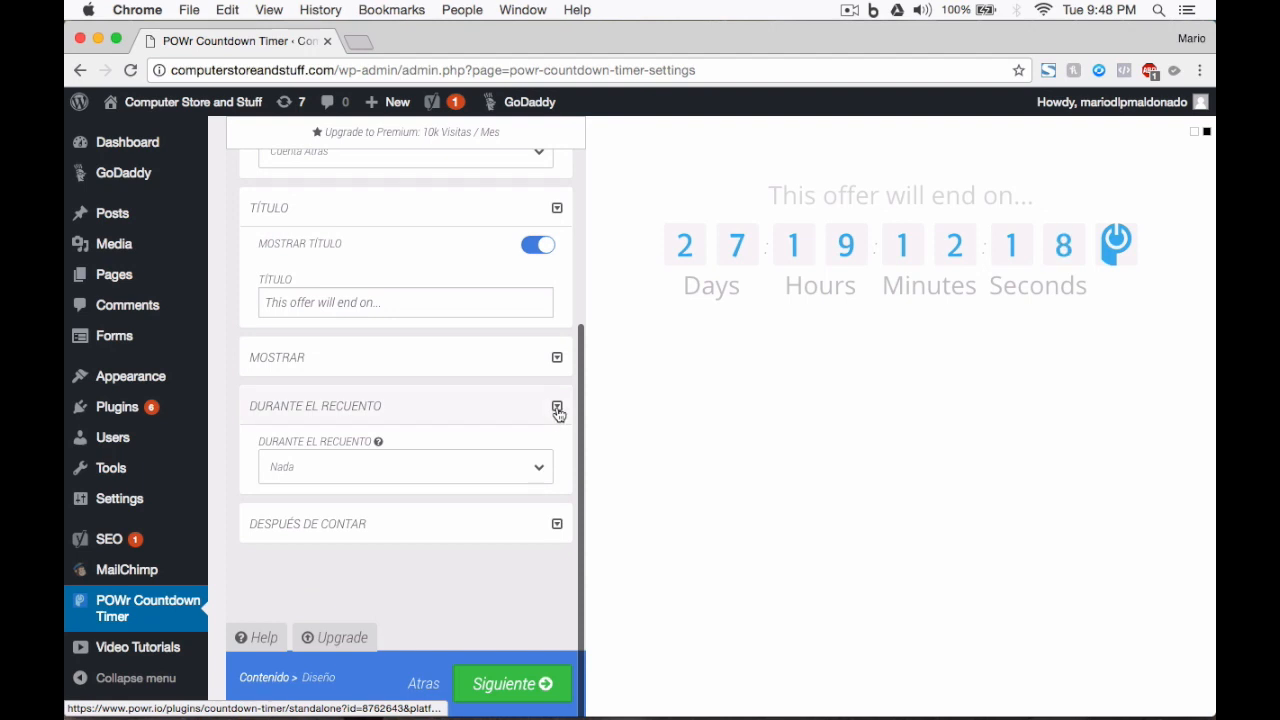
Step: Check Después de contar, dismiss the rating prompt, collapse the sections and continue to Diseño
{"action": "left_click", "coordinate": [558, 525]}
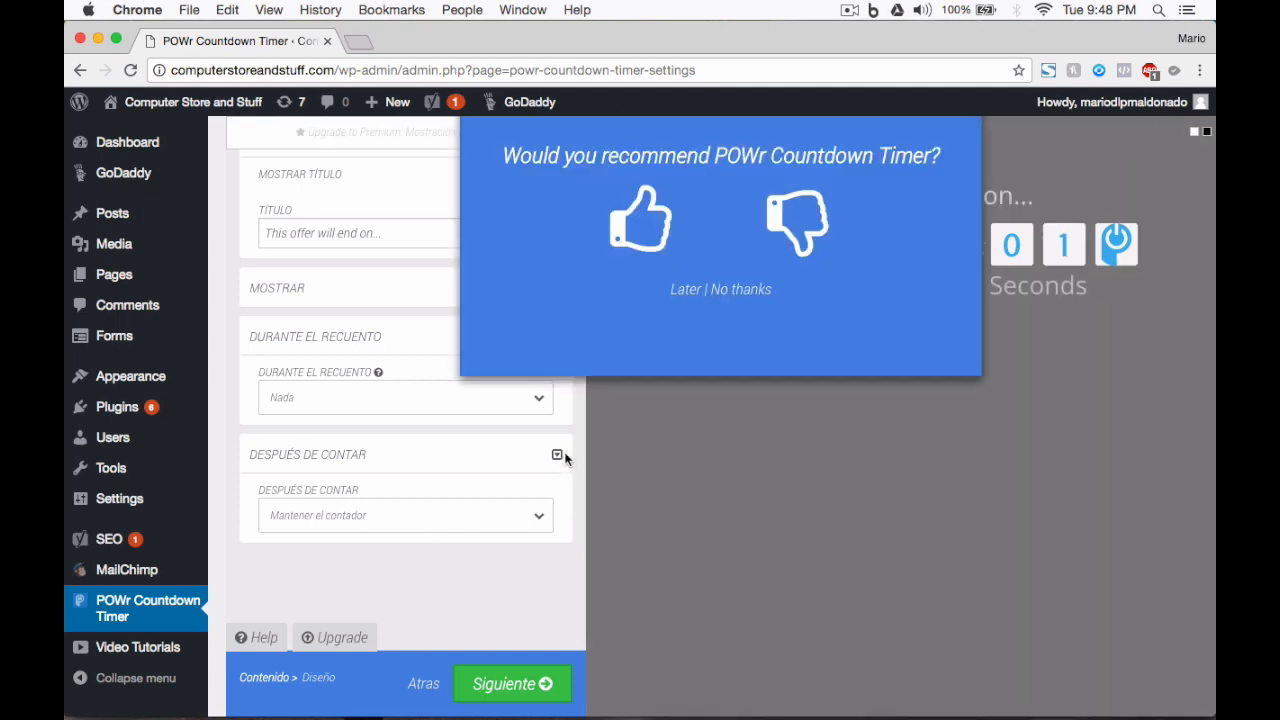
{"action": "left_click", "coordinate": [565, 458]}
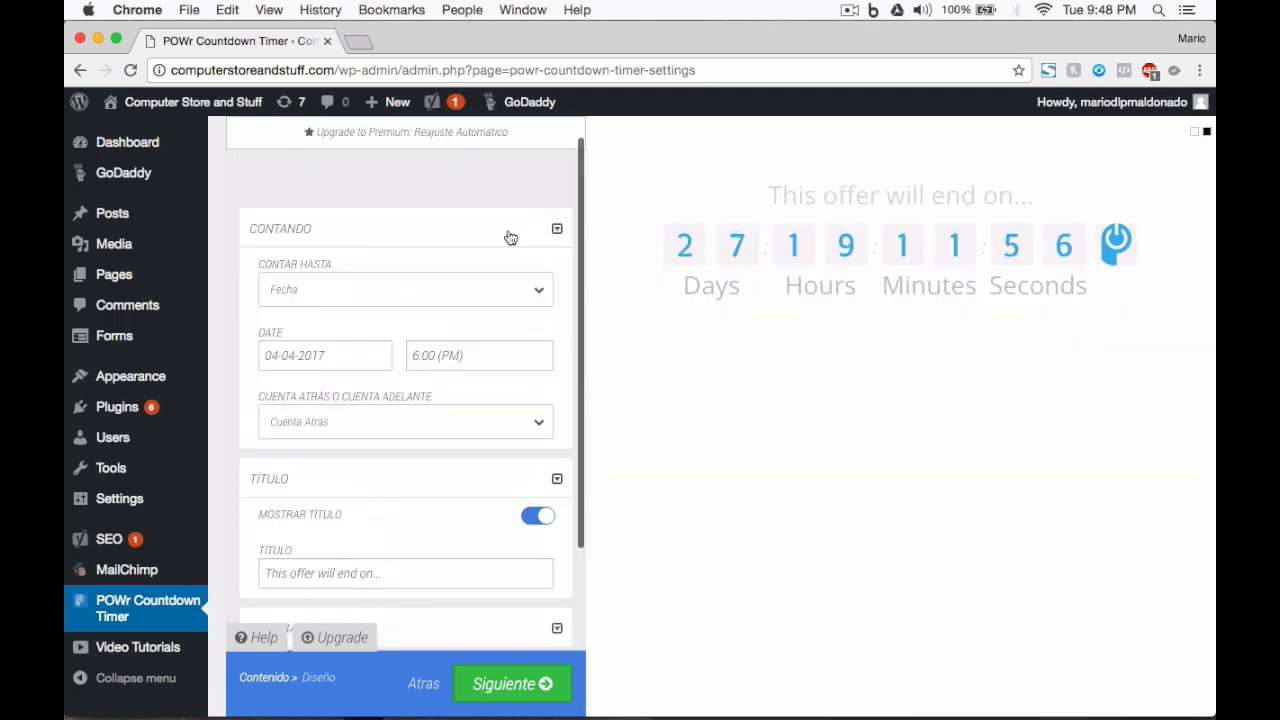
{"action": "left_click", "coordinate": [557, 228]}
{"action": "left_click", "coordinate": [557, 279]}
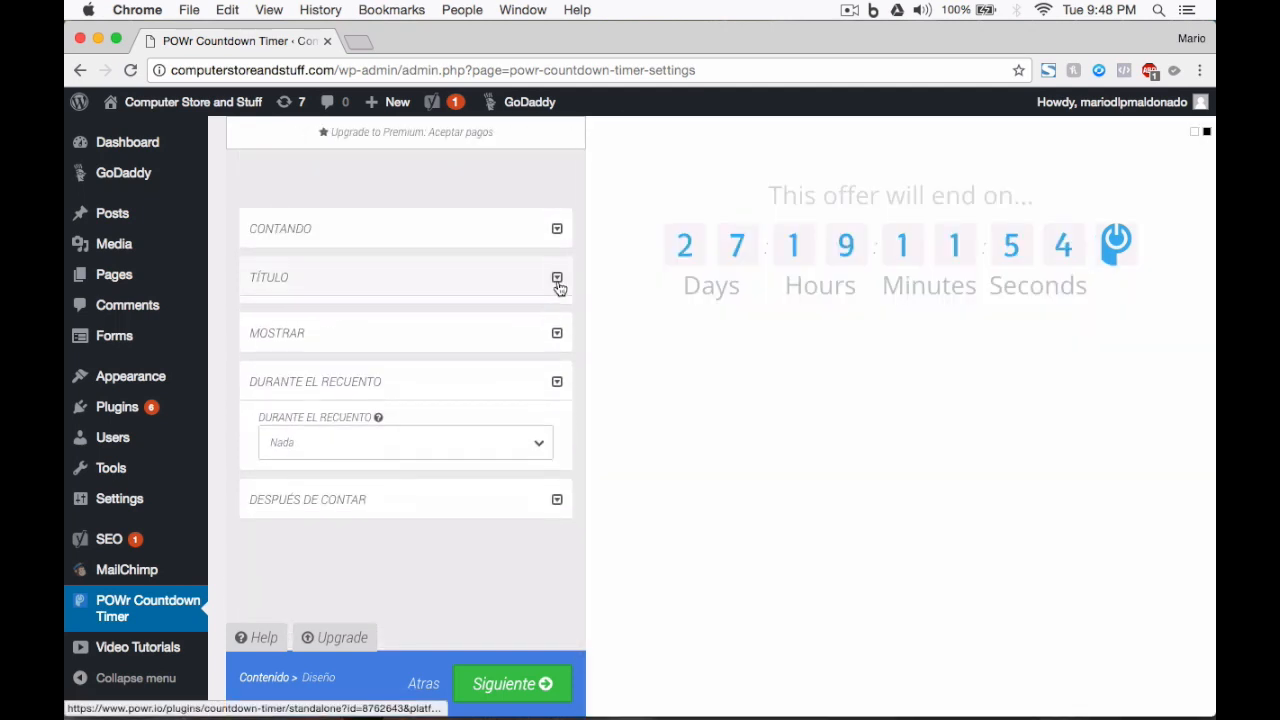
{"action": "left_click", "coordinate": [557, 375]}
{"action": "left_click", "coordinate": [497, 685]}
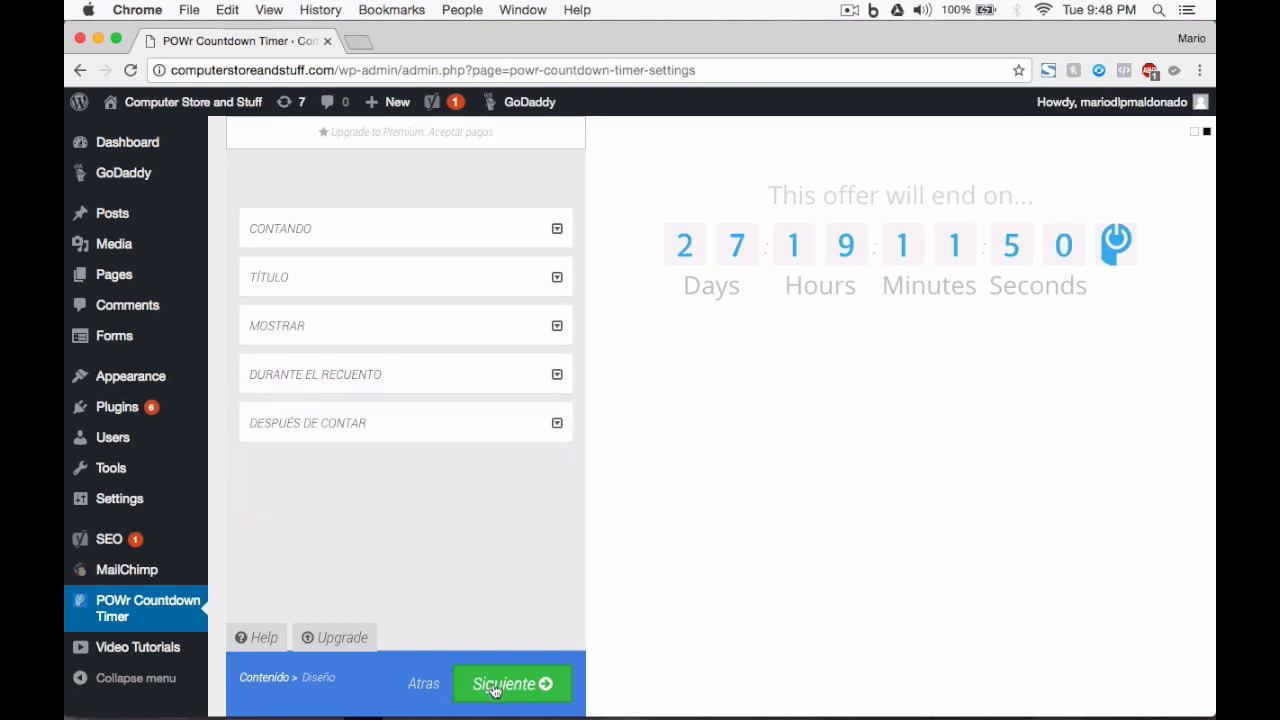
Step: Keep the Deslizar hacia abajo animation with a shorter animation time, leaving fonts unchanged
{"action": "left_click", "coordinate": [553, 228]}
{"action": "left_click", "coordinate": [483, 291]}
{"action": "left_click", "coordinate": [388, 286]}
{"action": "left_click_drag", "start_coordinate": [380, 356], "coordinate": [332, 357]}
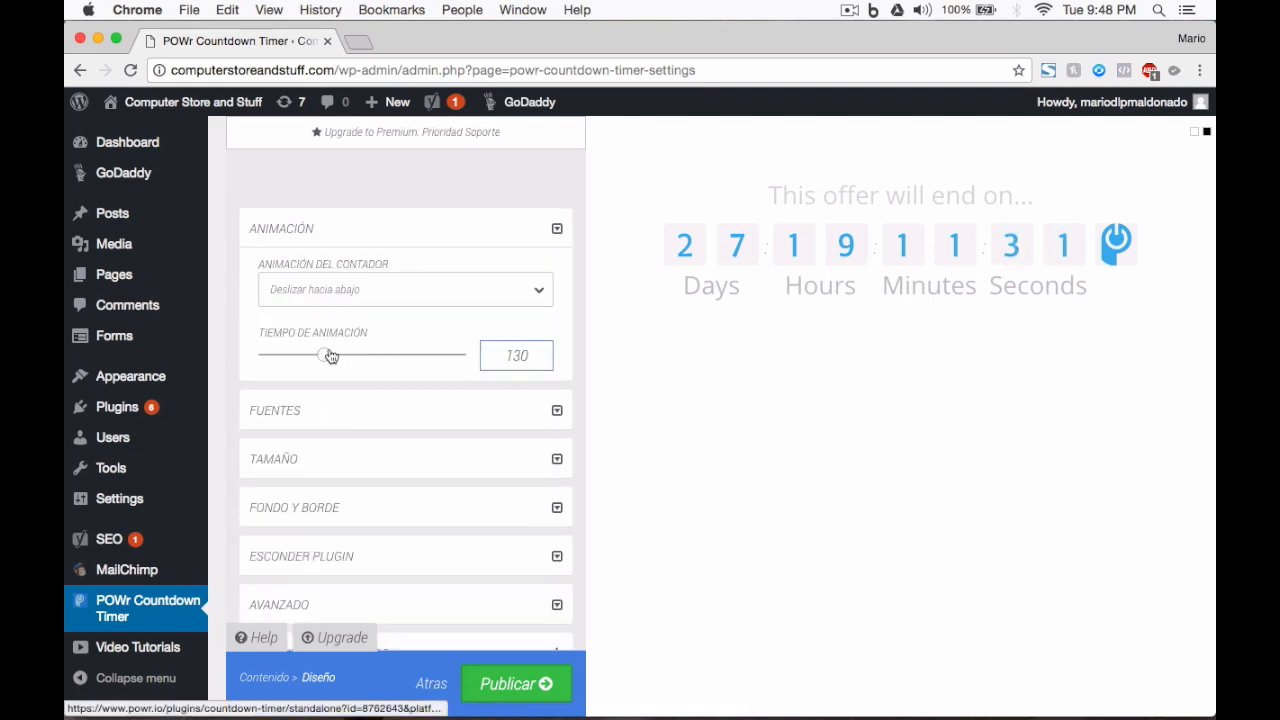
{"action": "left_click", "coordinate": [557, 410]}
{"action": "left_click", "coordinate": [418, 337]}
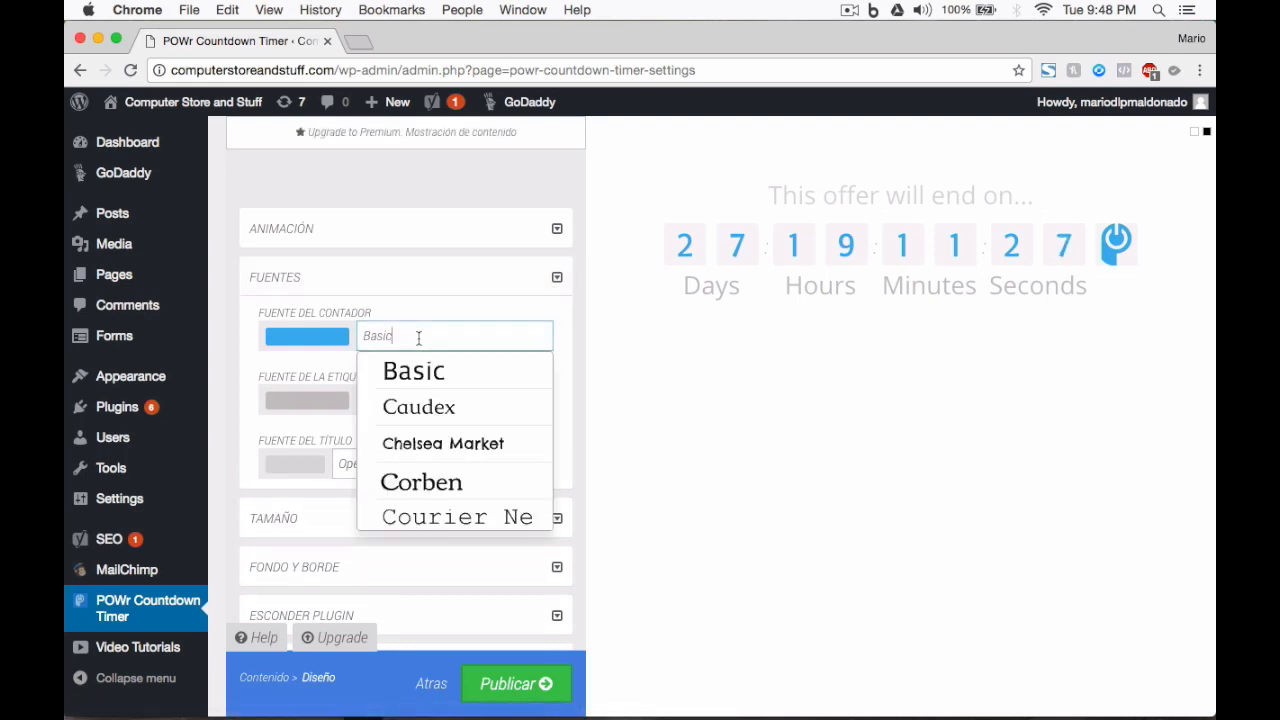
{"action": "left_click", "coordinate": [550, 278]}
Step: Set the counter's maximum size to 44px and digit spacing to 8px
{"action": "left_click", "coordinate": [555, 327]}
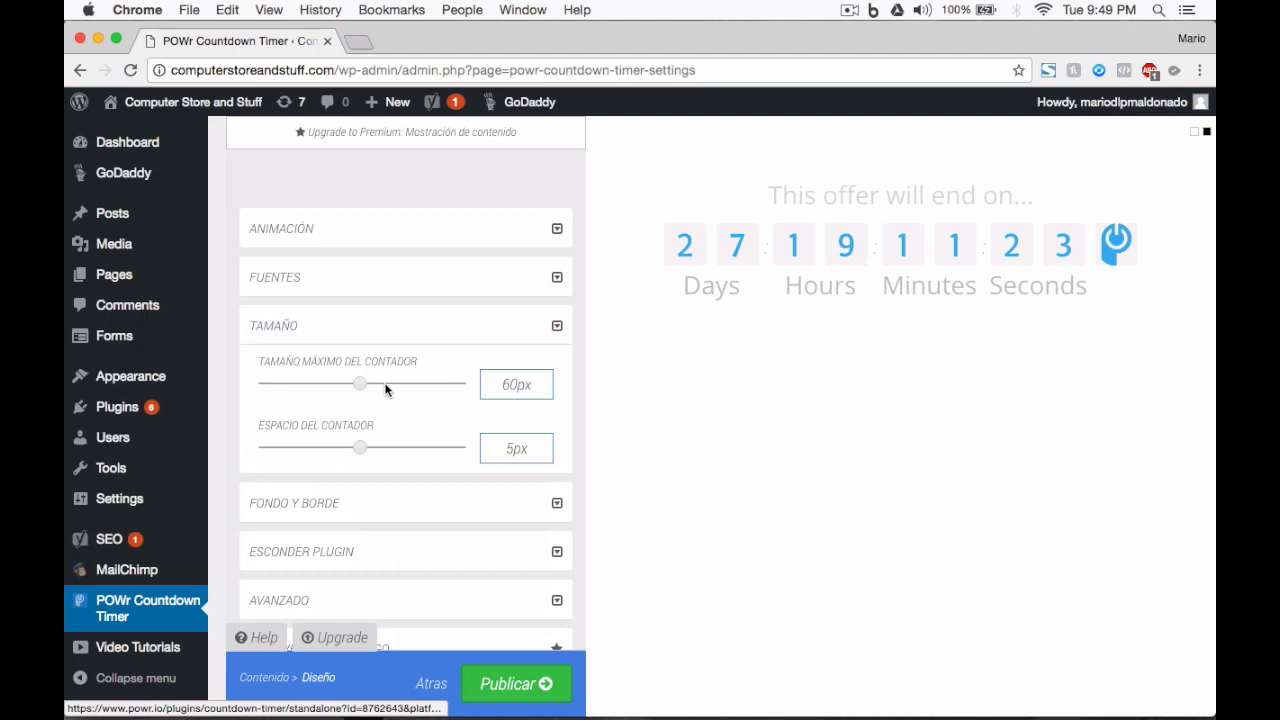
{"action": "left_click_drag", "start_coordinate": [360, 384], "coordinate": [318, 386]}
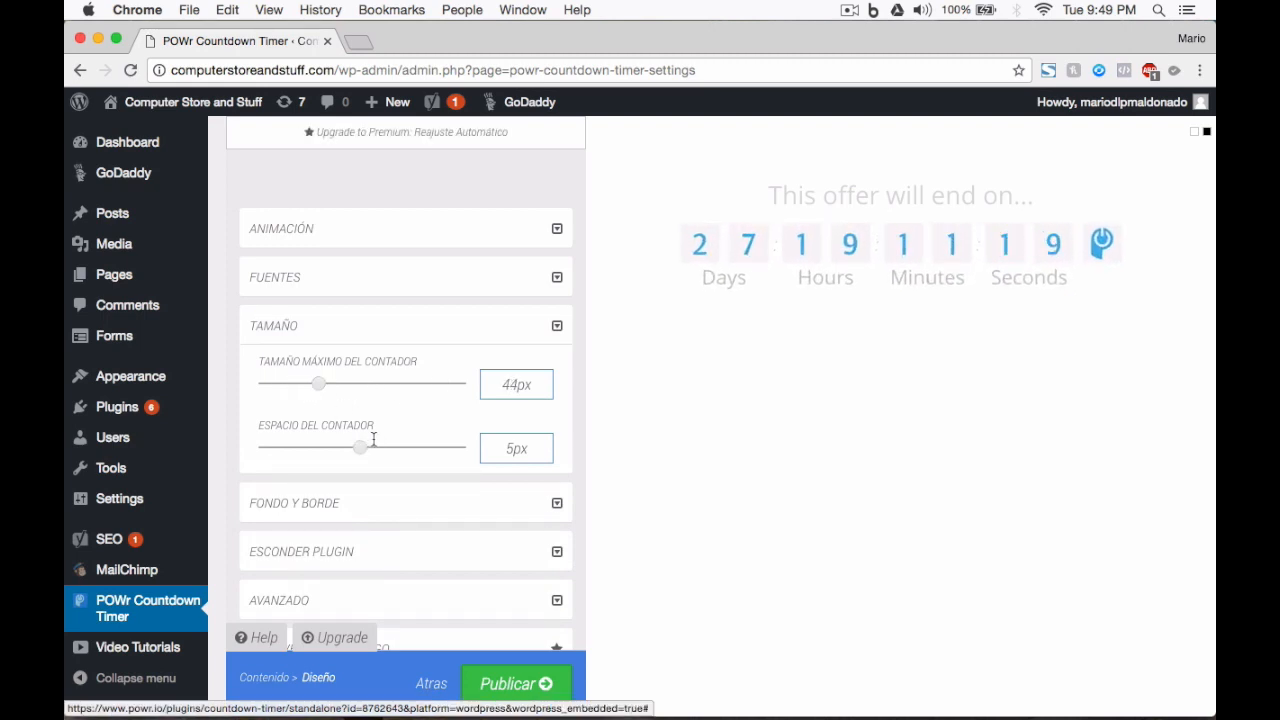
{"action": "left_click_drag", "start_coordinate": [360, 452], "coordinate": [412, 451]}
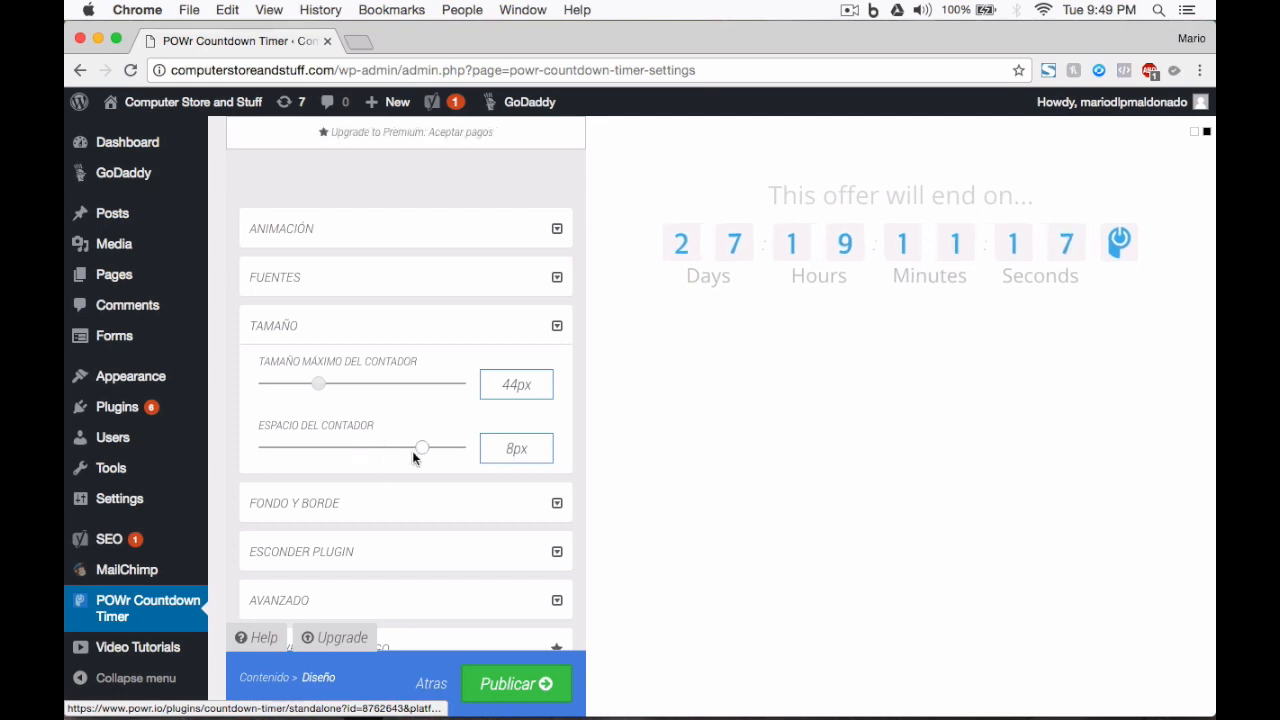
{"action": "left_click", "coordinate": [557, 327]}
Step: In background and border settings, try a gradient background and turn it back off
{"action": "left_click", "coordinate": [557, 374]}
{"action": "scroll", "coordinate": [414, 374], "scroll_direction": "down", "scroll_amount": 2}
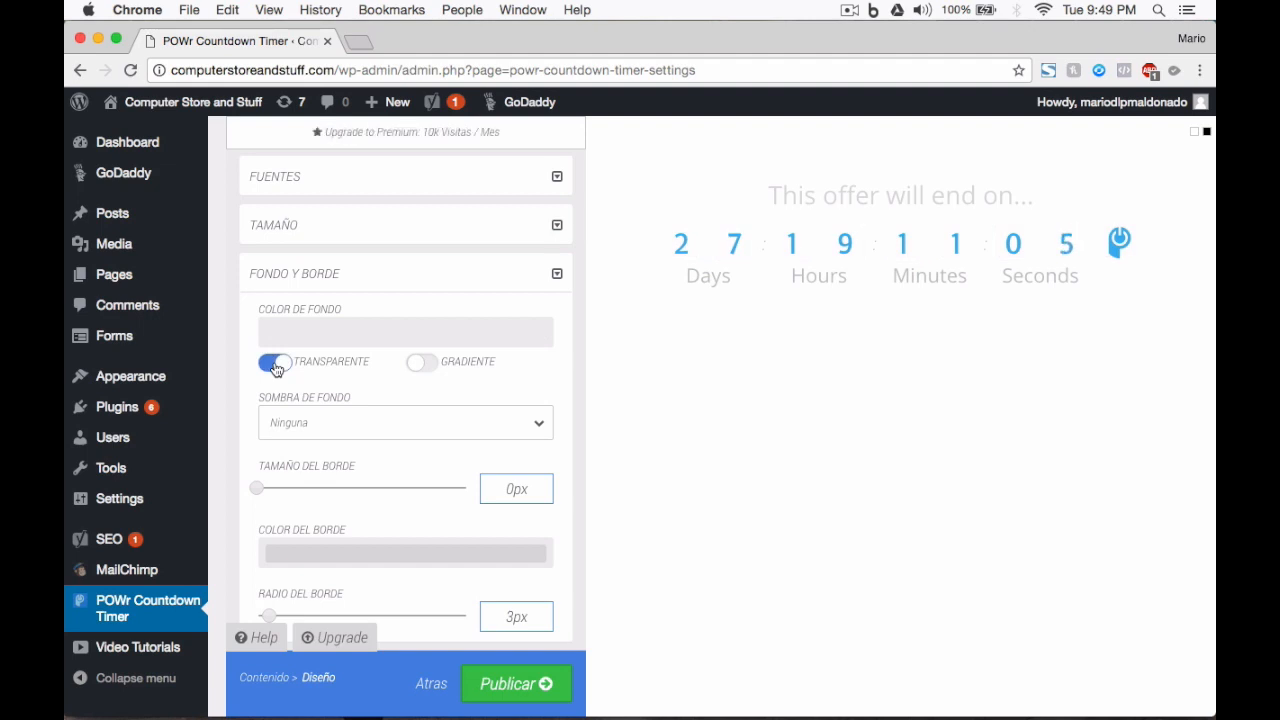
{"action": "left_click", "coordinate": [421, 364]}
{"action": "left_click", "coordinate": [421, 364]}
{"action": "scroll", "coordinate": [427, 426], "scroll_direction": "down", "scroll_amount": 1}
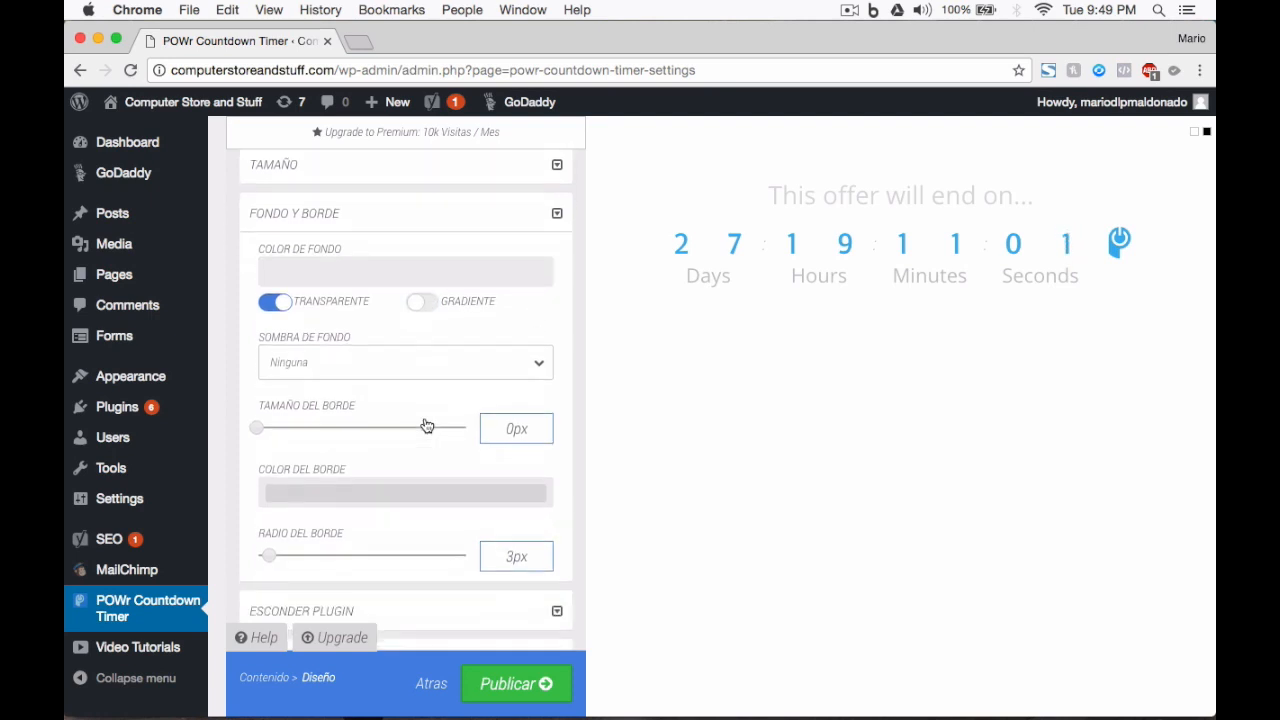
{"action": "scroll", "coordinate": [426, 426], "scroll_direction": "up", "scroll_amount": 1}
Step: Set the background shadow to Luz Dura de la Sombra and leave the boxes without a border
{"action": "left_click", "coordinate": [457, 396]}
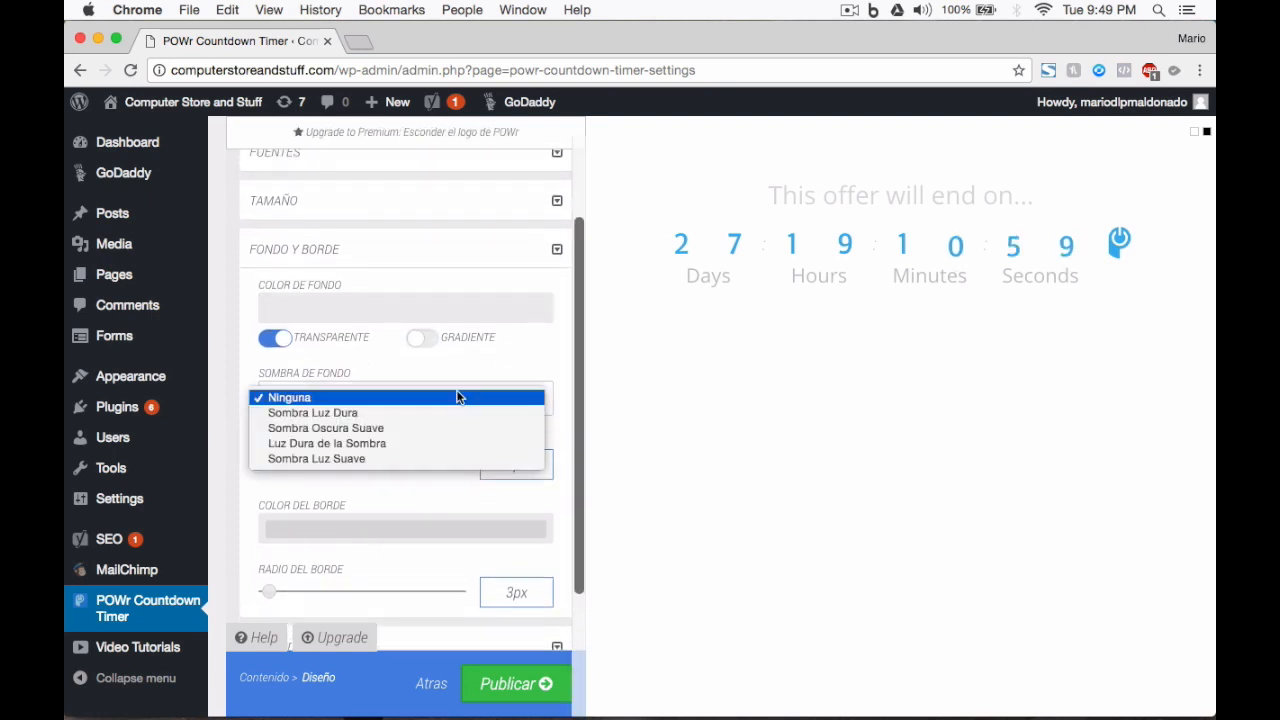
{"action": "left_click", "coordinate": [394, 419]}
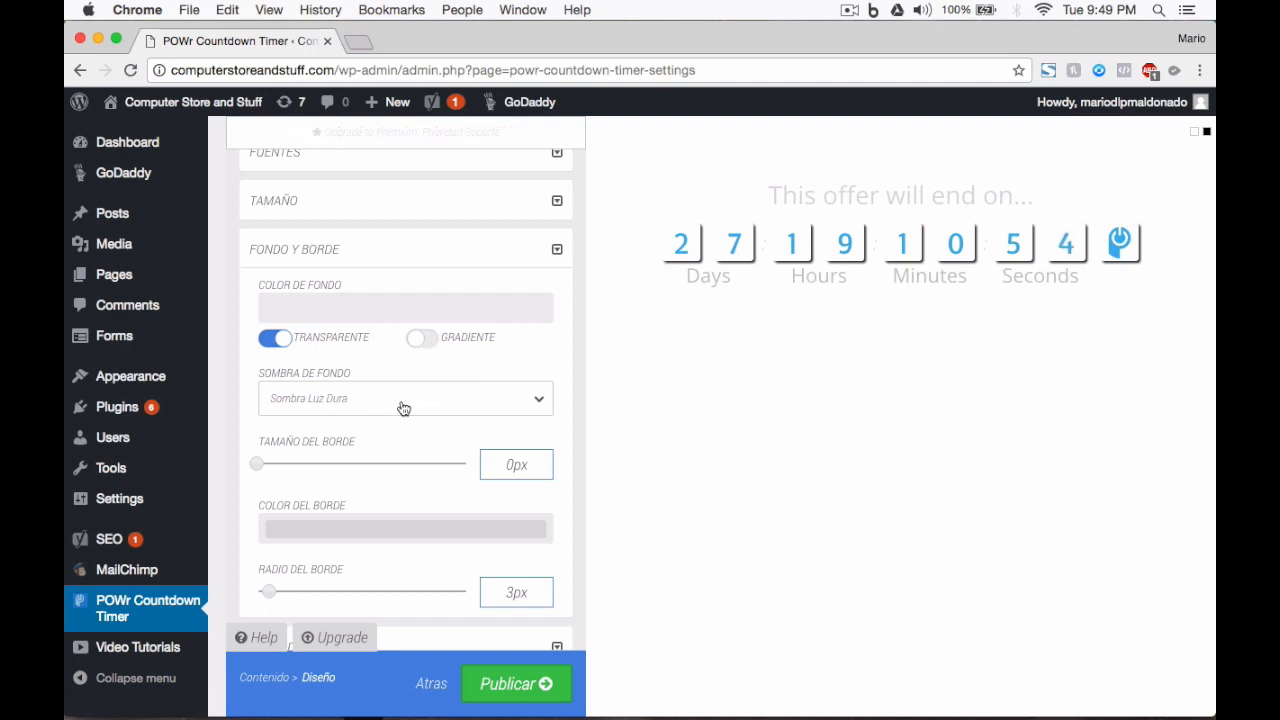
{"action": "left_click", "coordinate": [355, 410]}
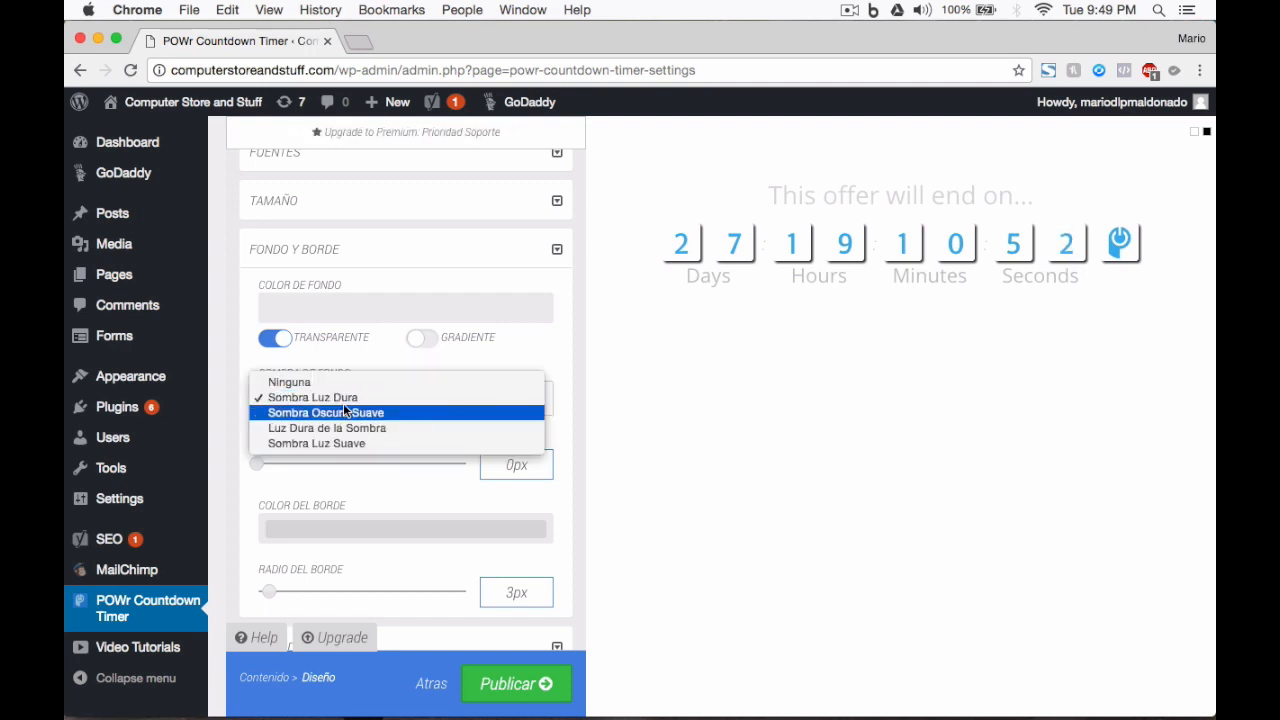
{"action": "left_click", "coordinate": [340, 411]}
{"action": "left_click", "coordinate": [420, 401]}
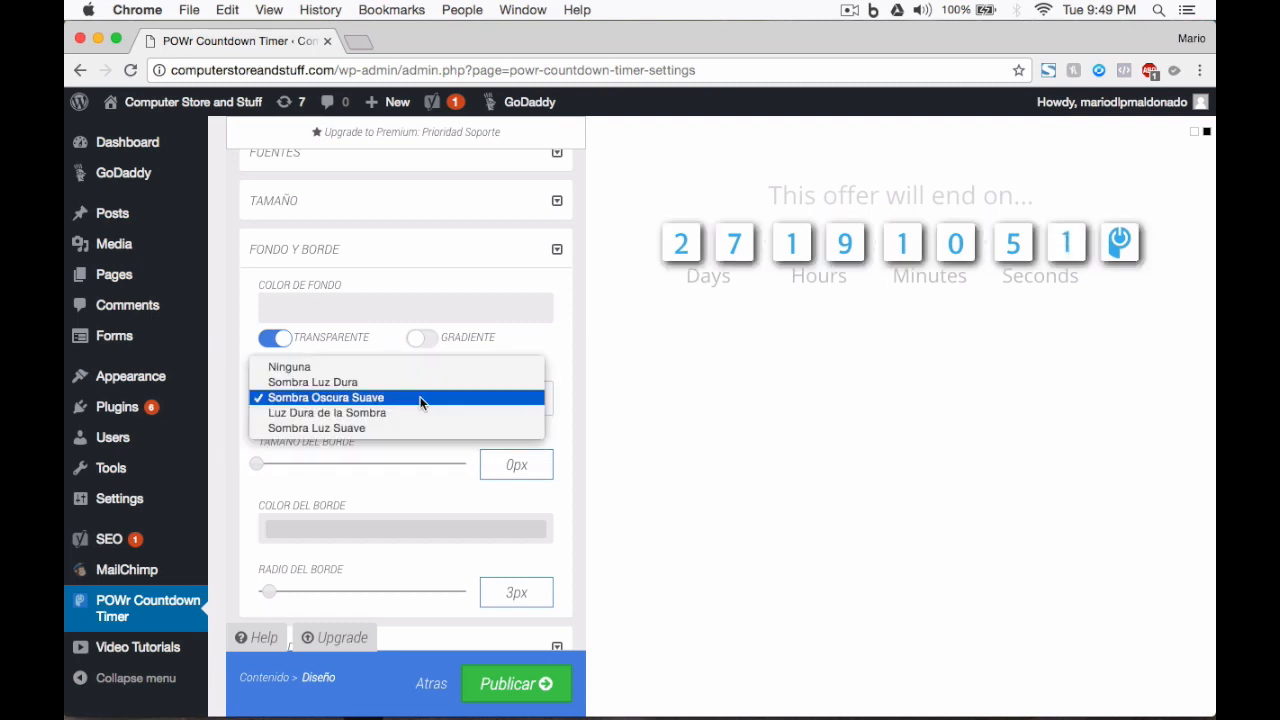
{"action": "left_click", "coordinate": [400, 413]}
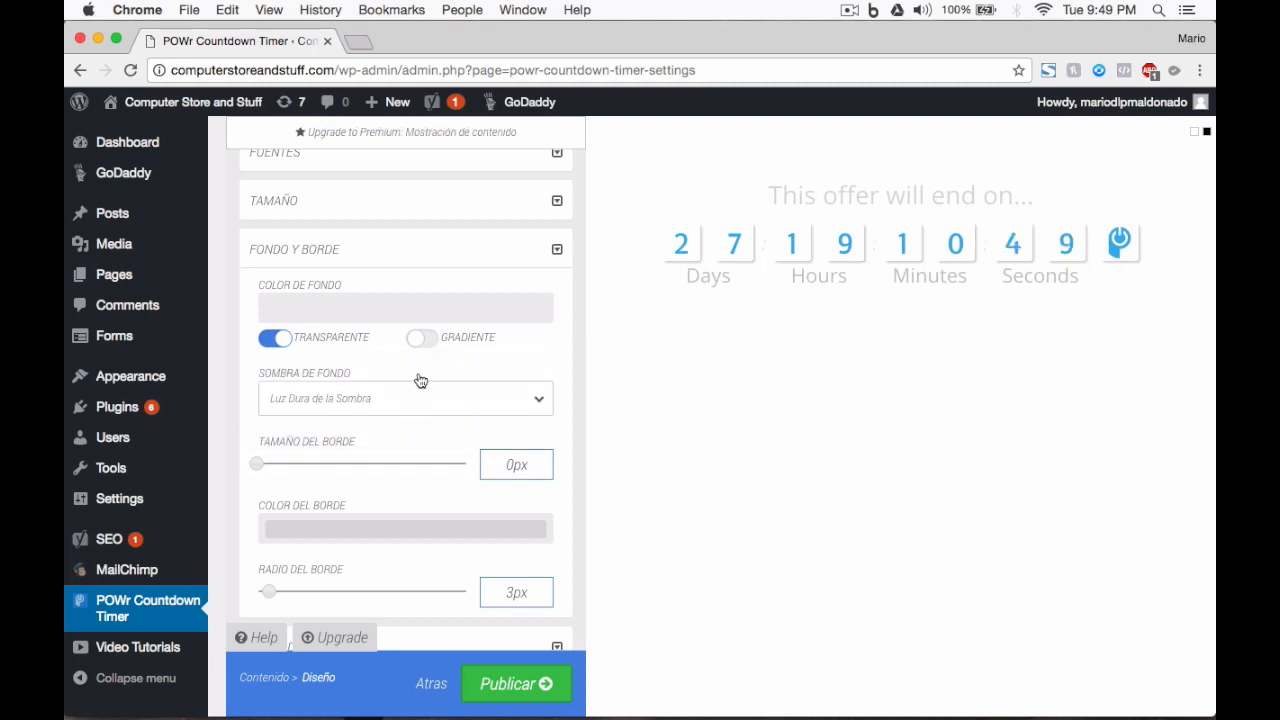
{"action": "scroll", "coordinate": [486, 400], "scroll_direction": "down", "scroll_amount": 3}
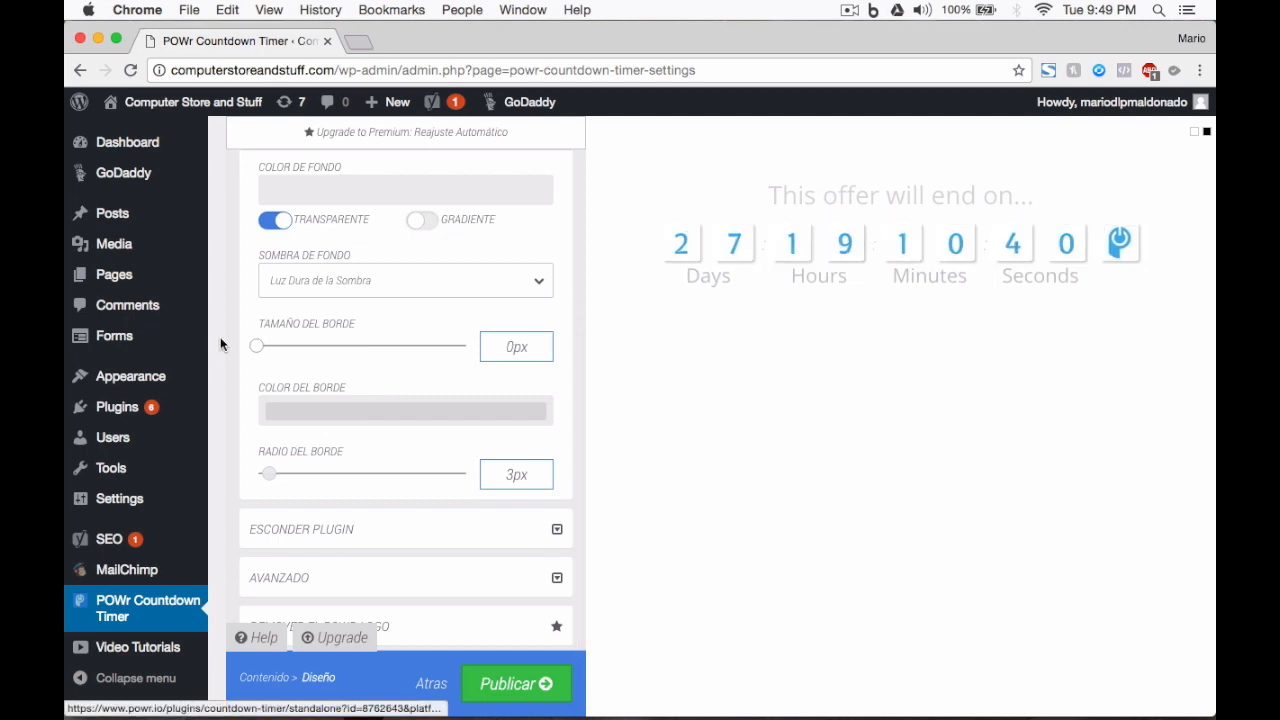
{"action": "left_click_drag", "start_coordinate": [257, 345], "coordinate": [350, 345]}
{"action": "left_click_drag", "start_coordinate": [361, 485], "coordinate": [257, 496]}
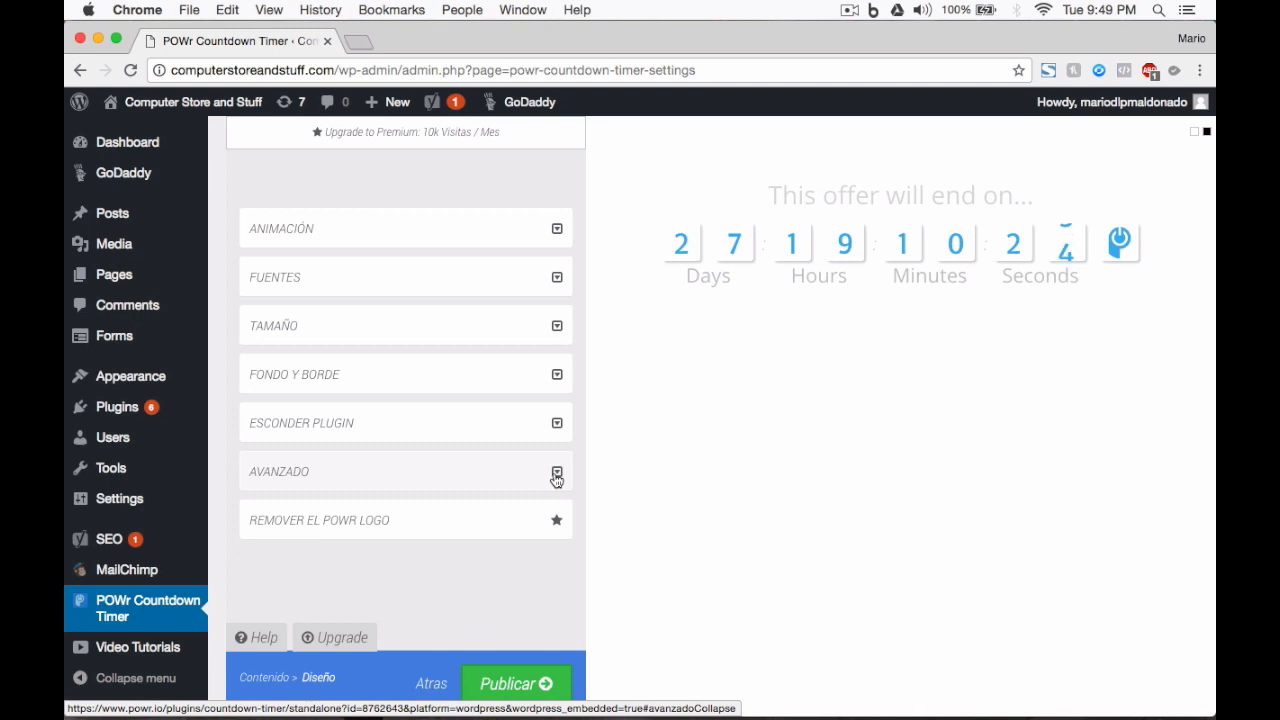
{"action": "left_click", "coordinate": [557, 479]}
{"action": "scroll", "coordinate": [557, 481], "scroll_direction": "up", "scroll_amount": 1}
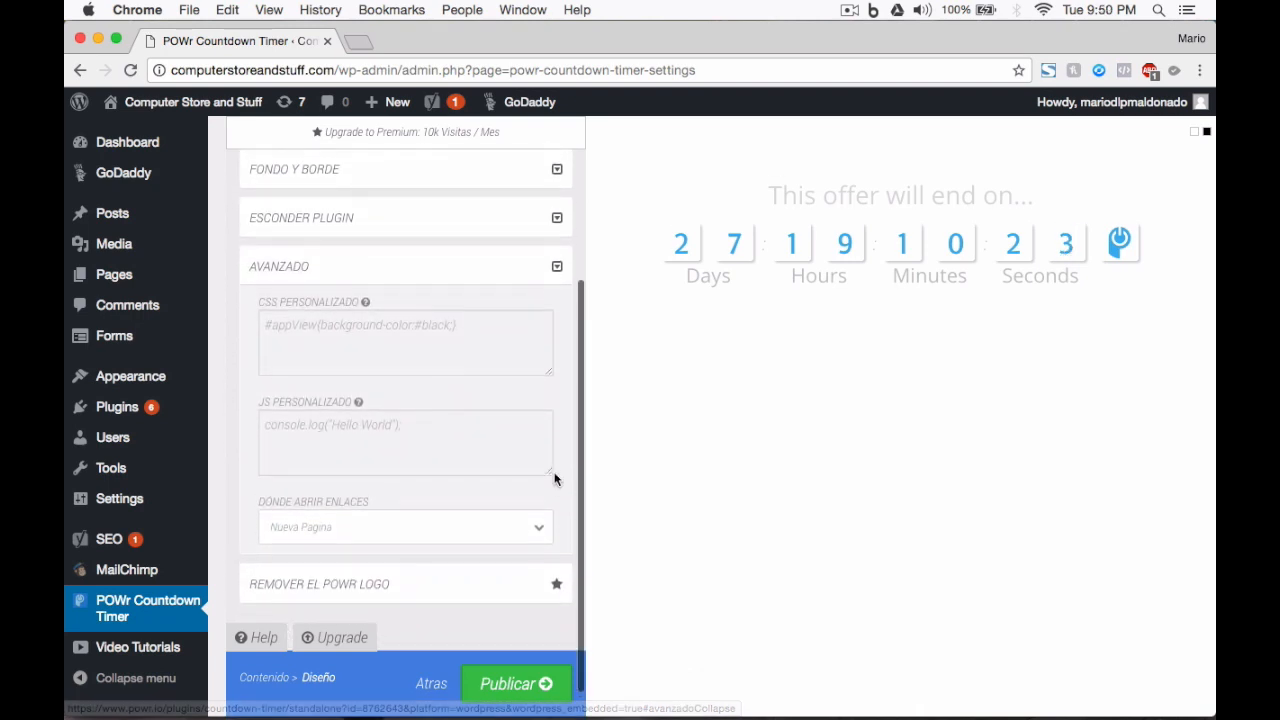
{"action": "left_click", "coordinate": [558, 270]}
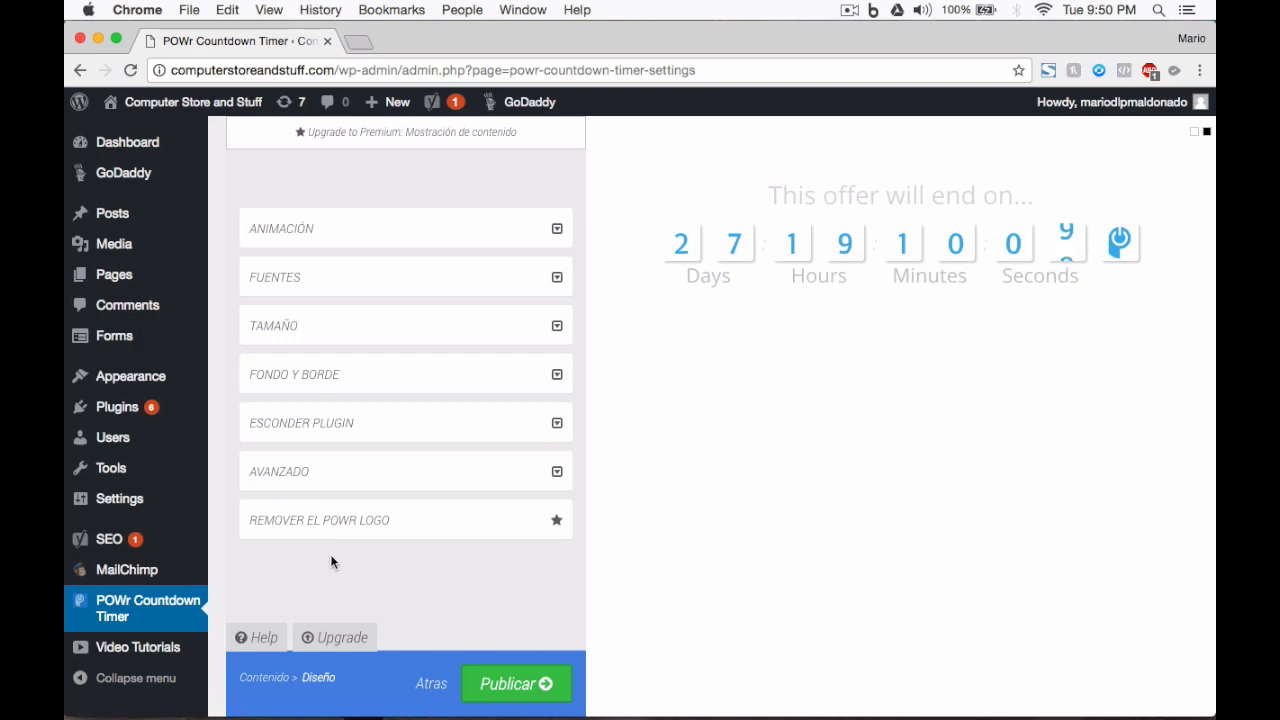
Step: Publish the timer and register a POWr account with an e-mail address and password
{"action": "left_click", "coordinate": [507, 686]}
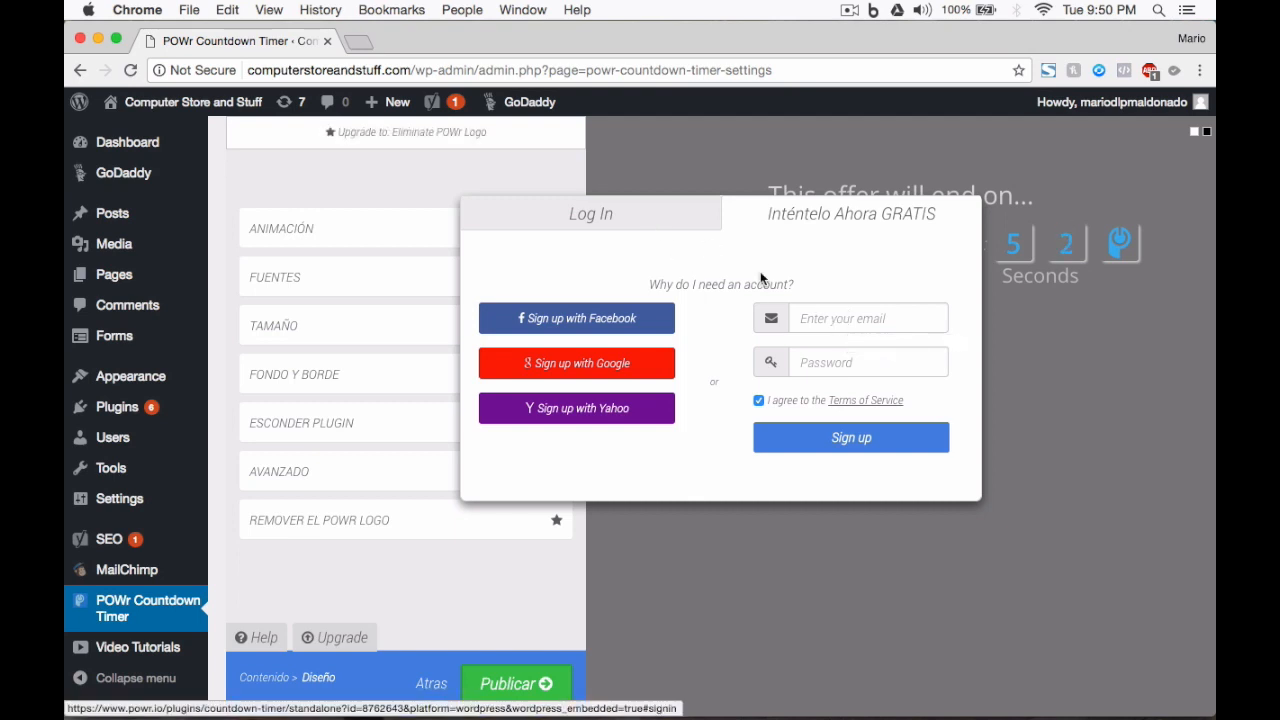
{"action": "left_click", "coordinate": [849, 323]}
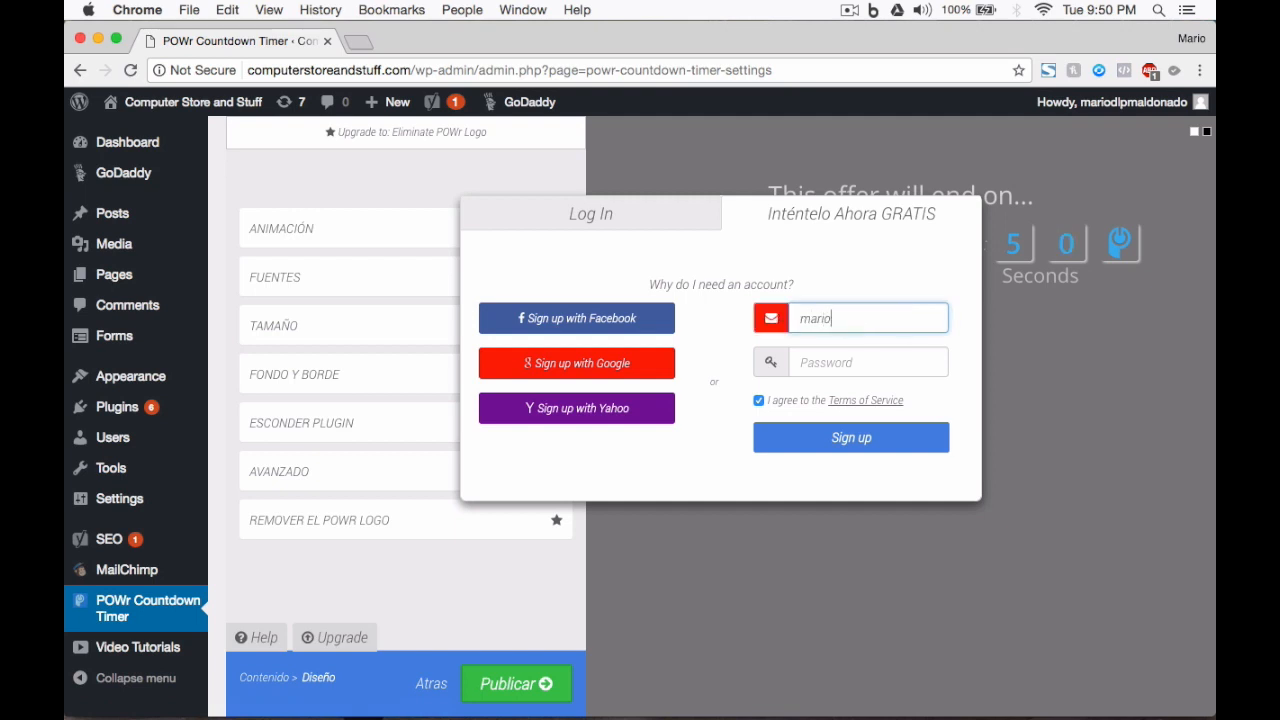
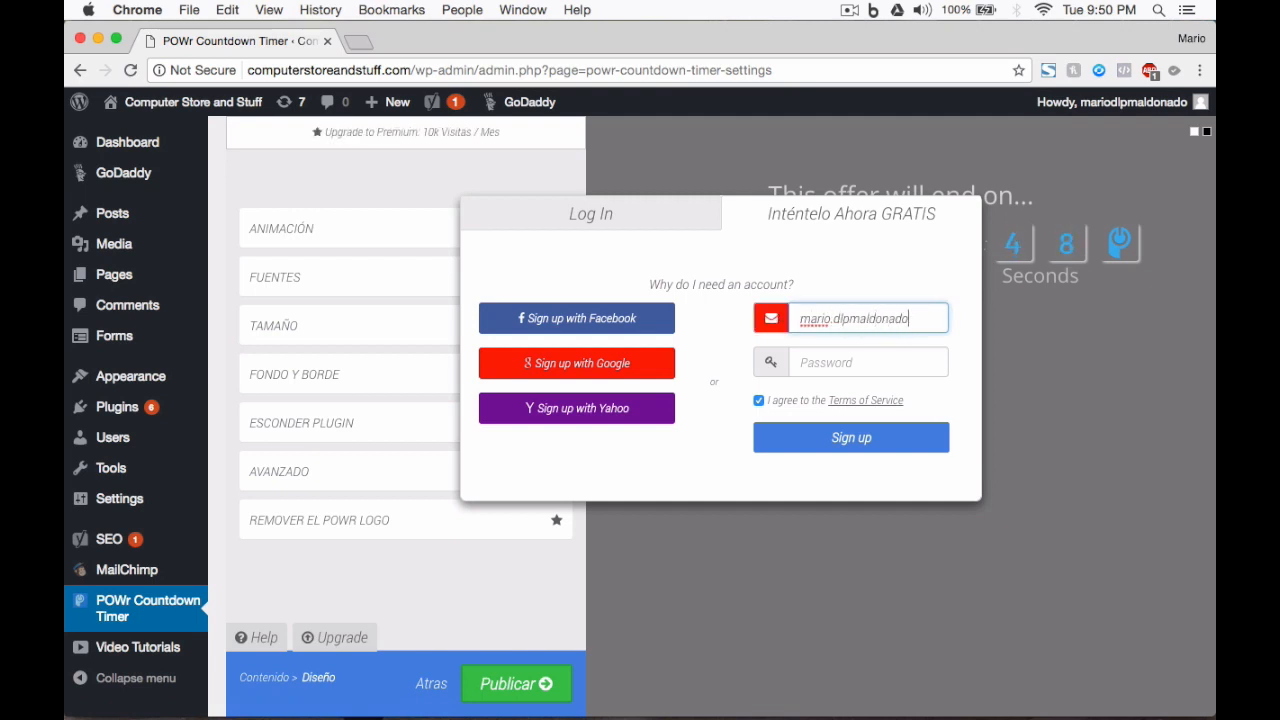
{"action": "key", "text": "Tab"}
{"action": "type", "text": "*********"}
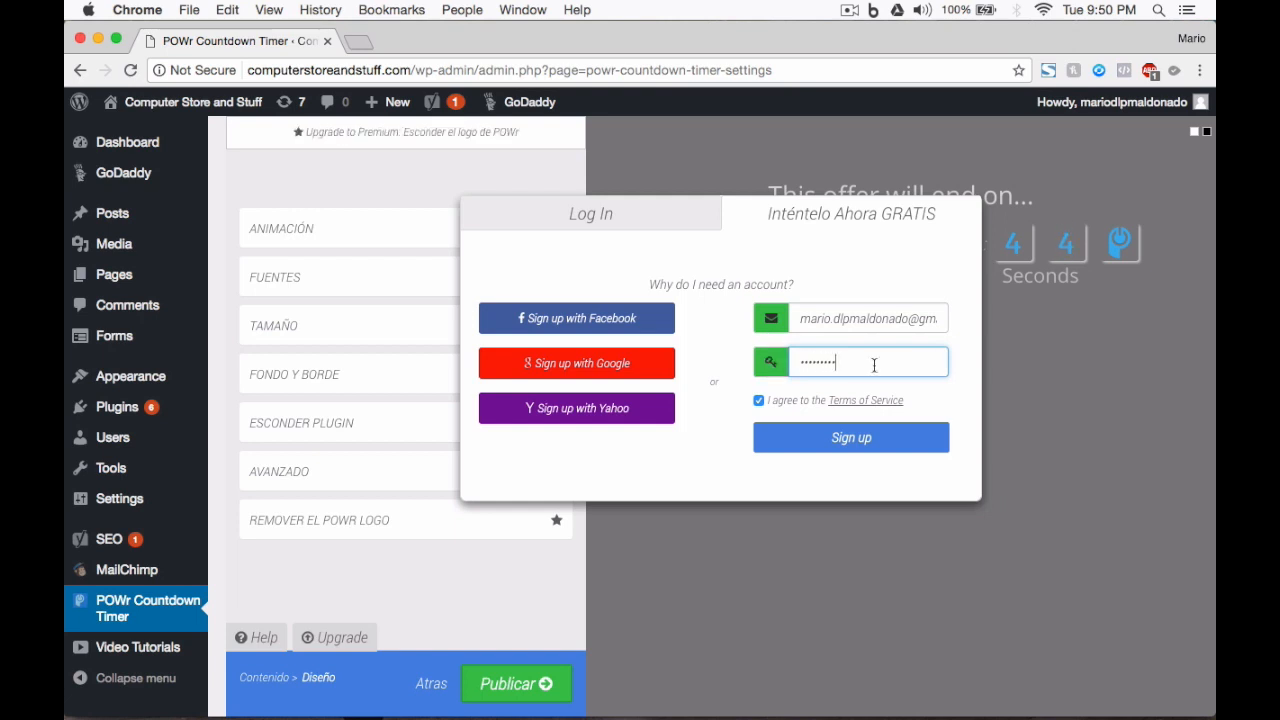
{"action": "left_click", "coordinate": [868, 433]}
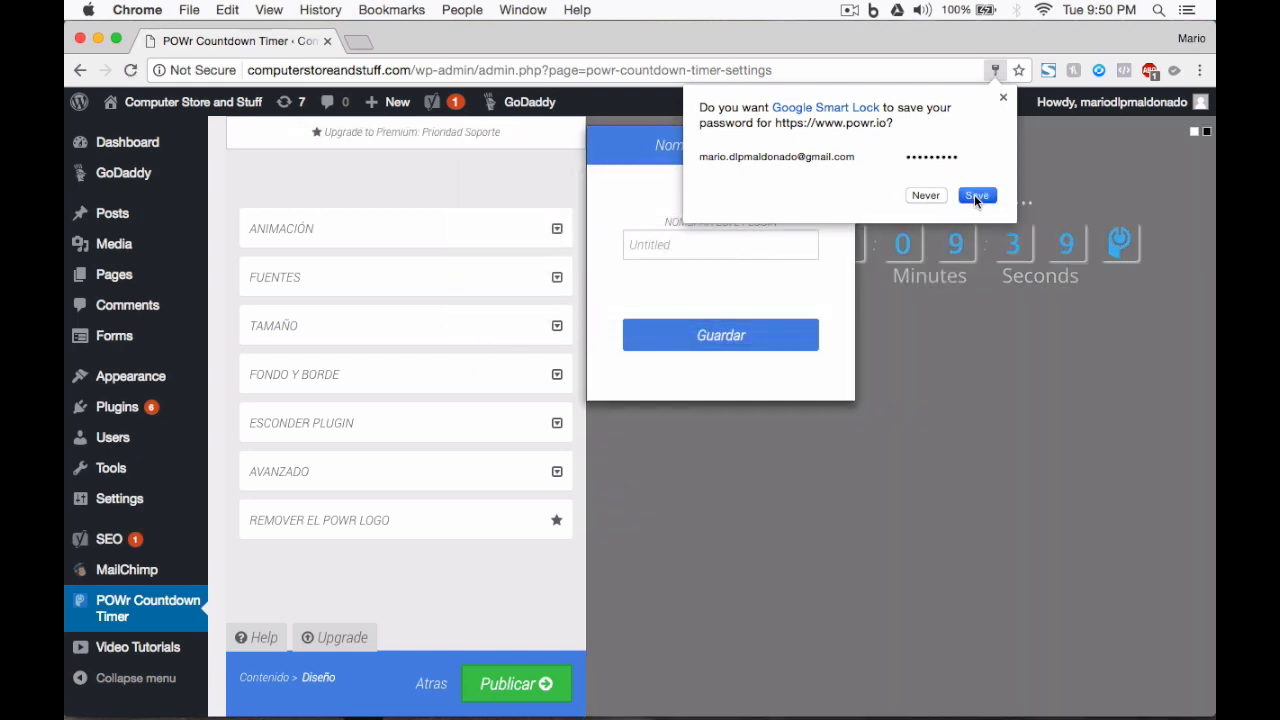
Step: Dismiss the password-saving prompt, name the timer 'Countdown Sample' and save it
{"action": "left_click", "coordinate": [975, 195]}
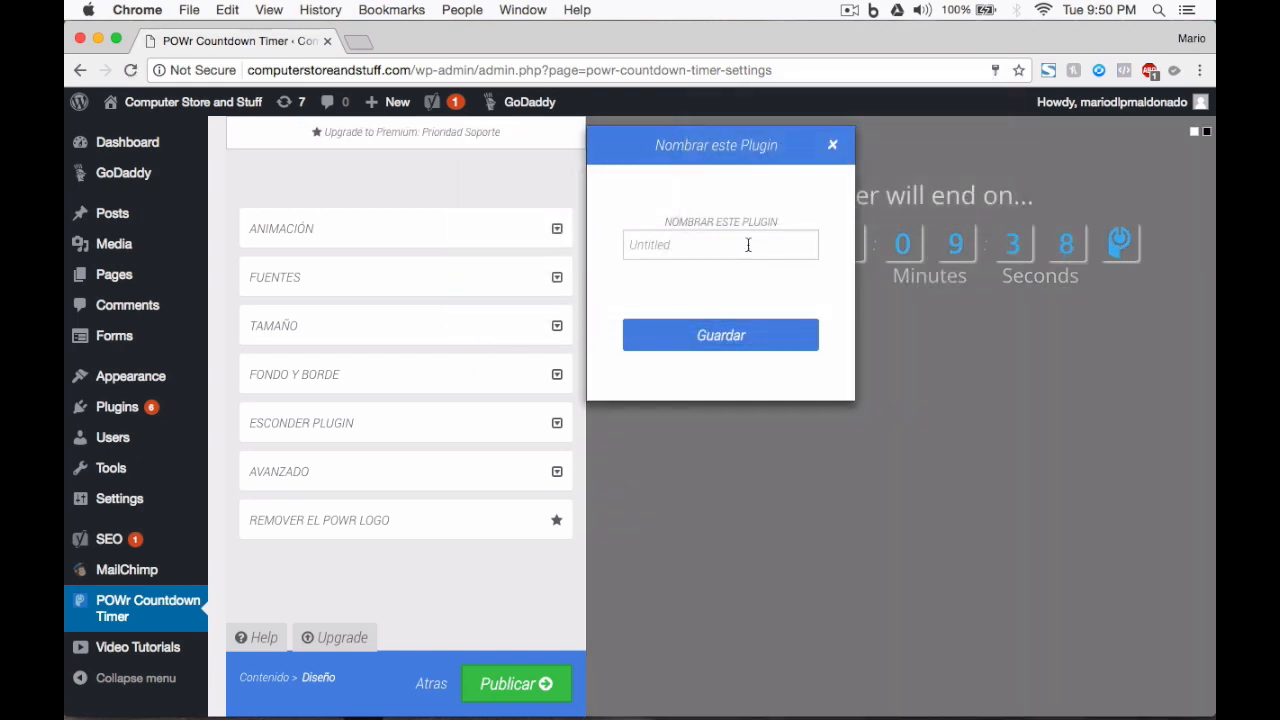
{"action": "left_click", "coordinate": [740, 244]}
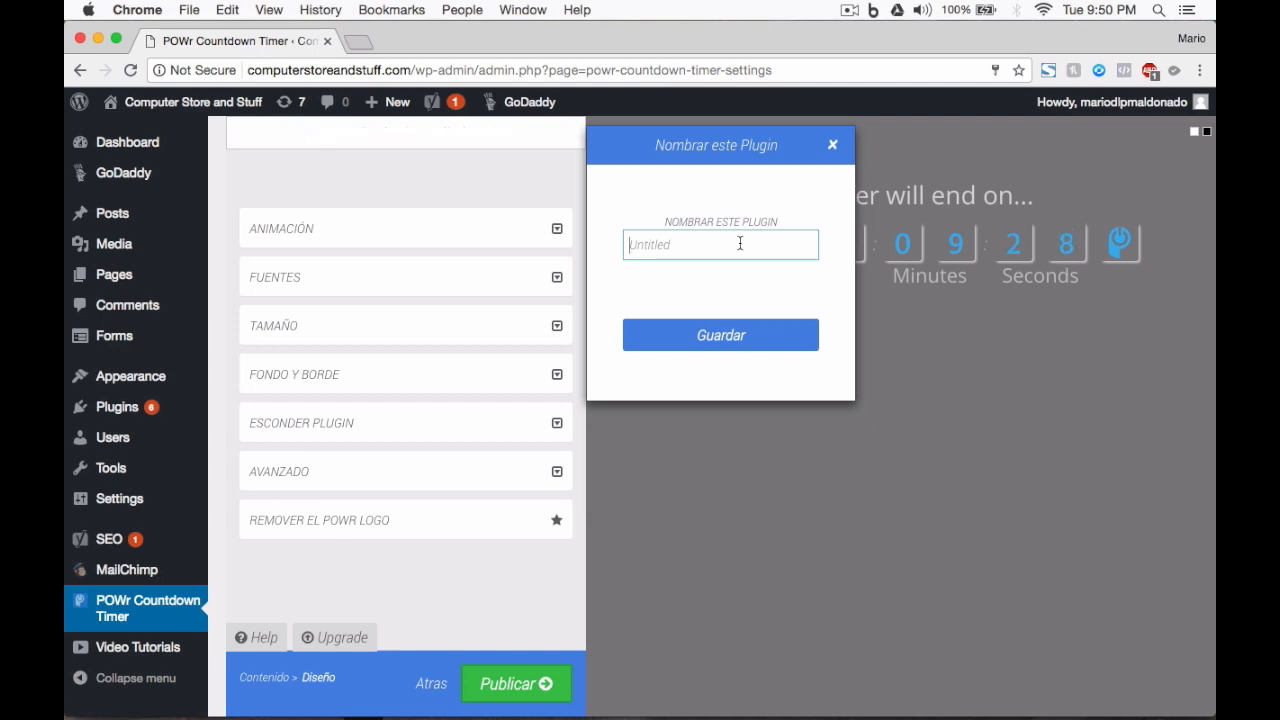
{"action": "type", "text": "Count"}
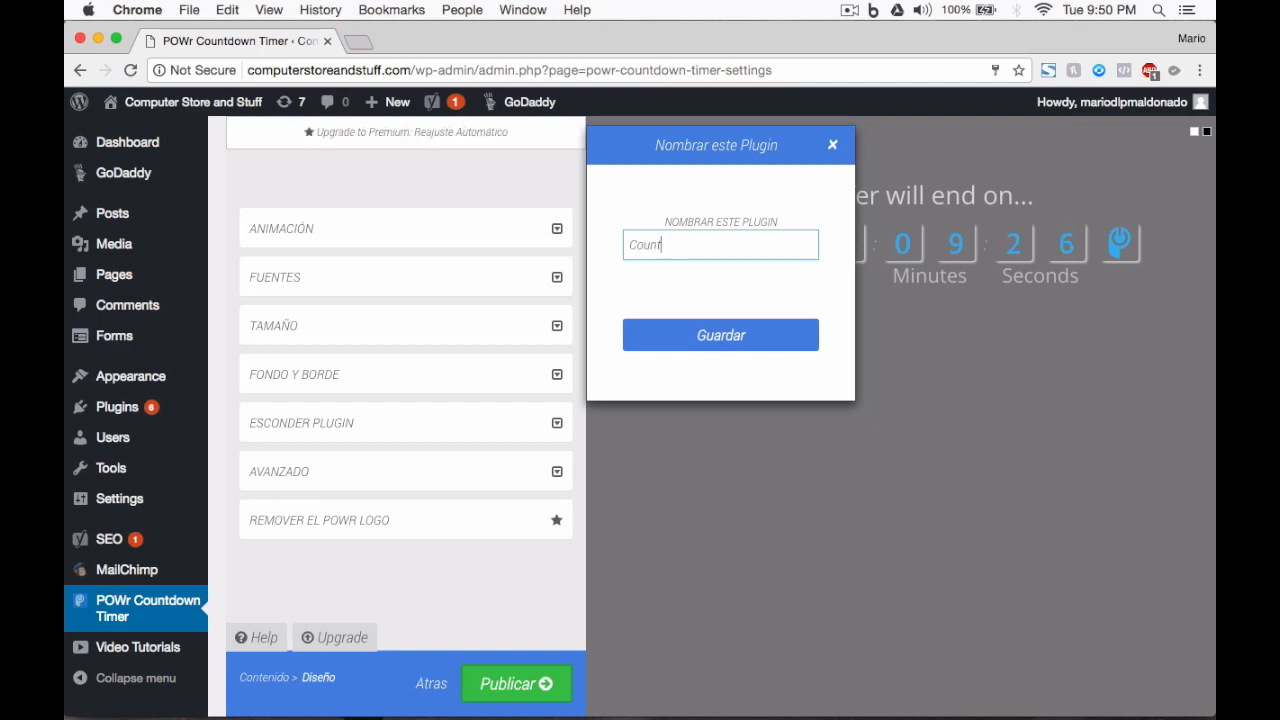
{"action": "type", "text": "down Sample"}
{"action": "left_click", "coordinate": [750, 337]}
Step: Select the Free plan and copy the Countdown Sample powr-countdown-timer shortcode
{"action": "scroll", "coordinate": [749, 333], "scroll_direction": "down", "scroll_amount": 1}
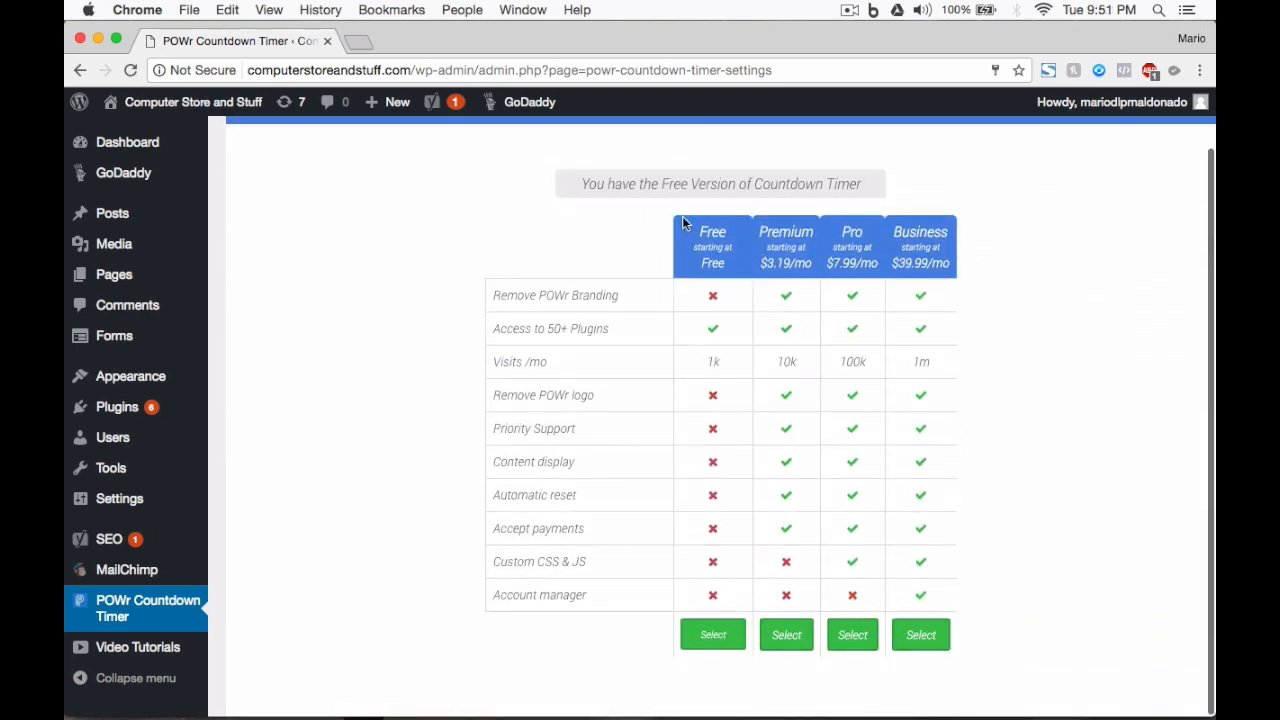
{"action": "left_click", "coordinate": [713, 634]}
{"action": "scroll", "coordinate": [563, 517], "scroll_direction": "down", "scroll_amount": 1}
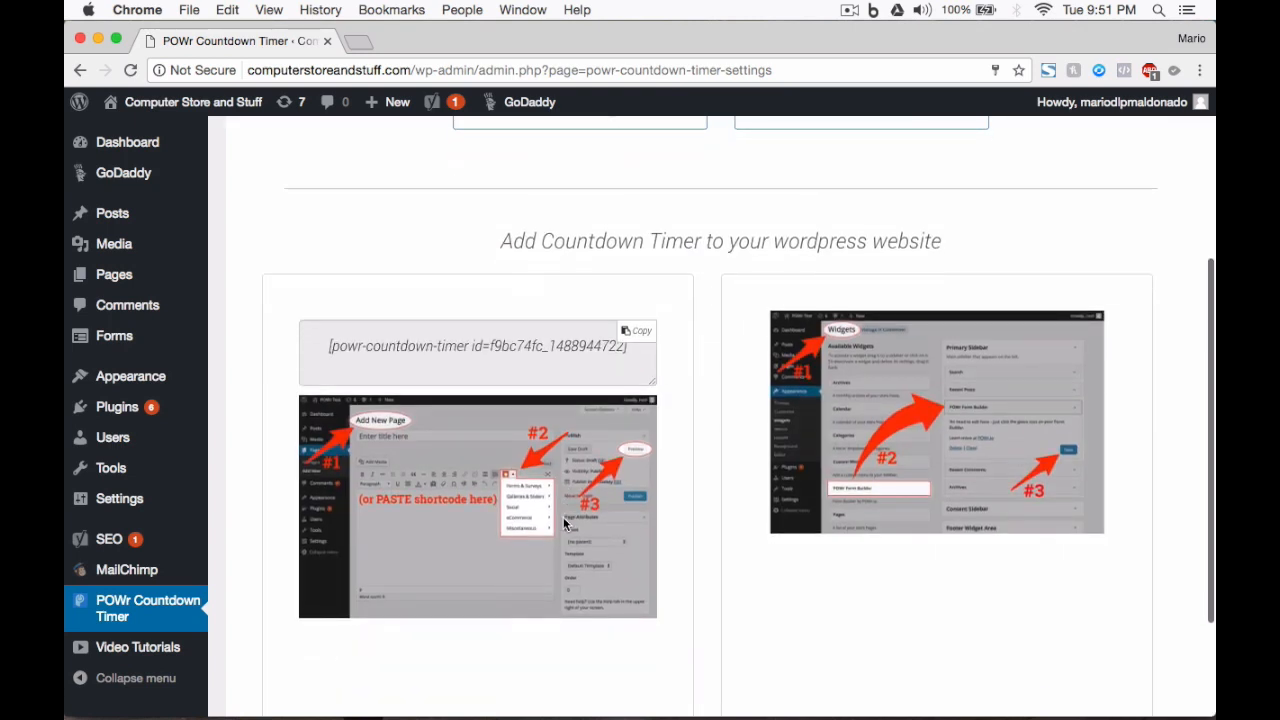
{"action": "left_click_drag", "start_coordinate": [329, 346], "coordinate": [640, 350]}
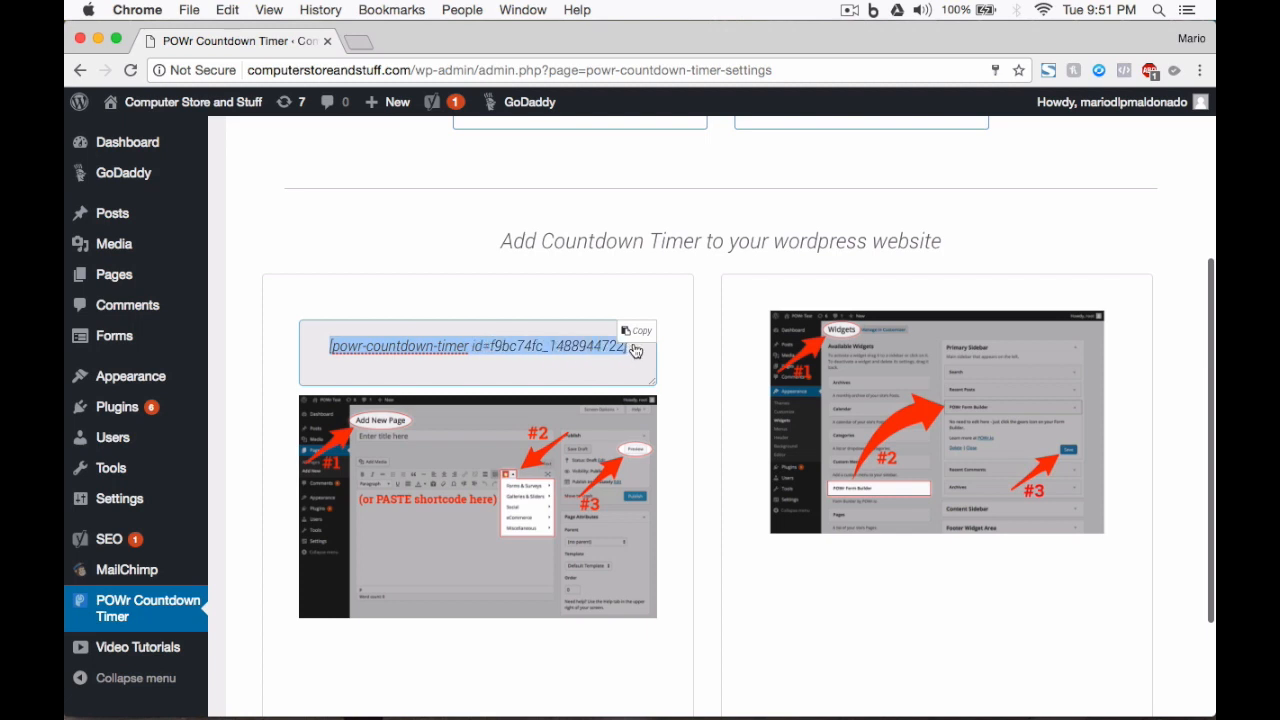
{"action": "left_click", "coordinate": [645, 333]}
{"action": "right_click", "coordinate": [351, 351]}
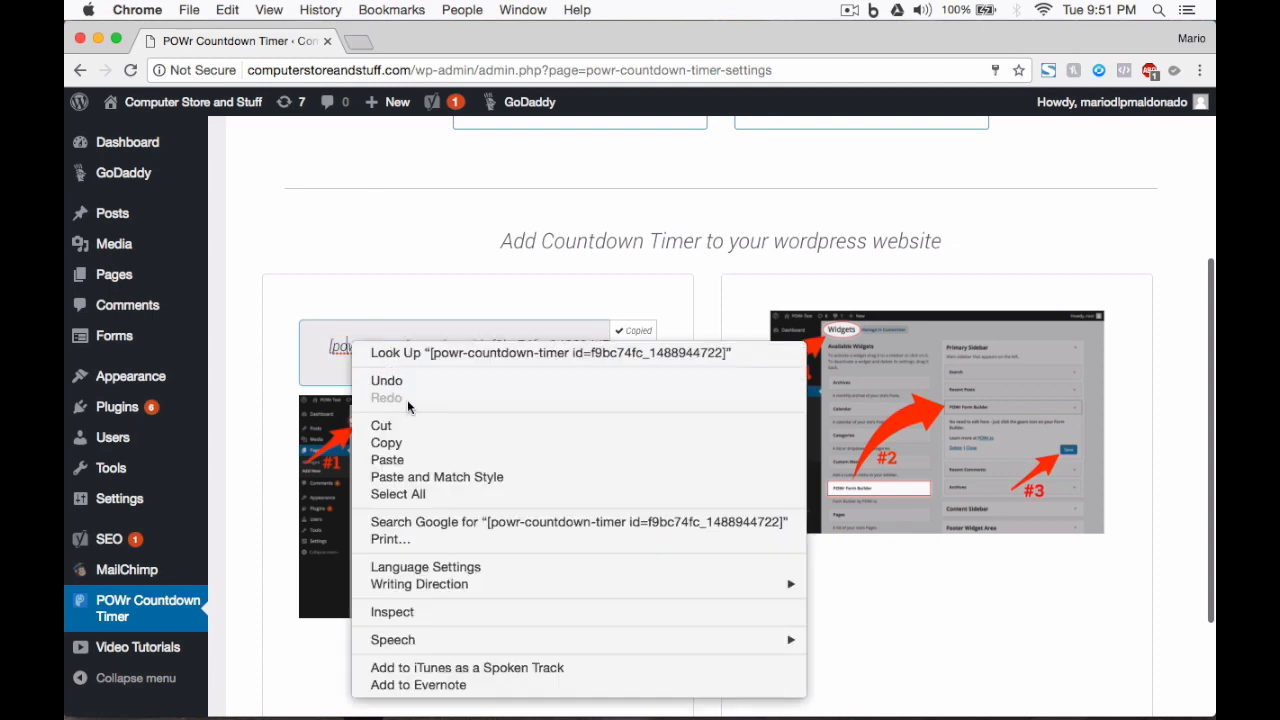
{"action": "left_click", "coordinate": [409, 441]}
Step: Leave the timer settings for All Pages and open the Front Page for editing
{"action": "mouse_move", "coordinate": [190, 276]}
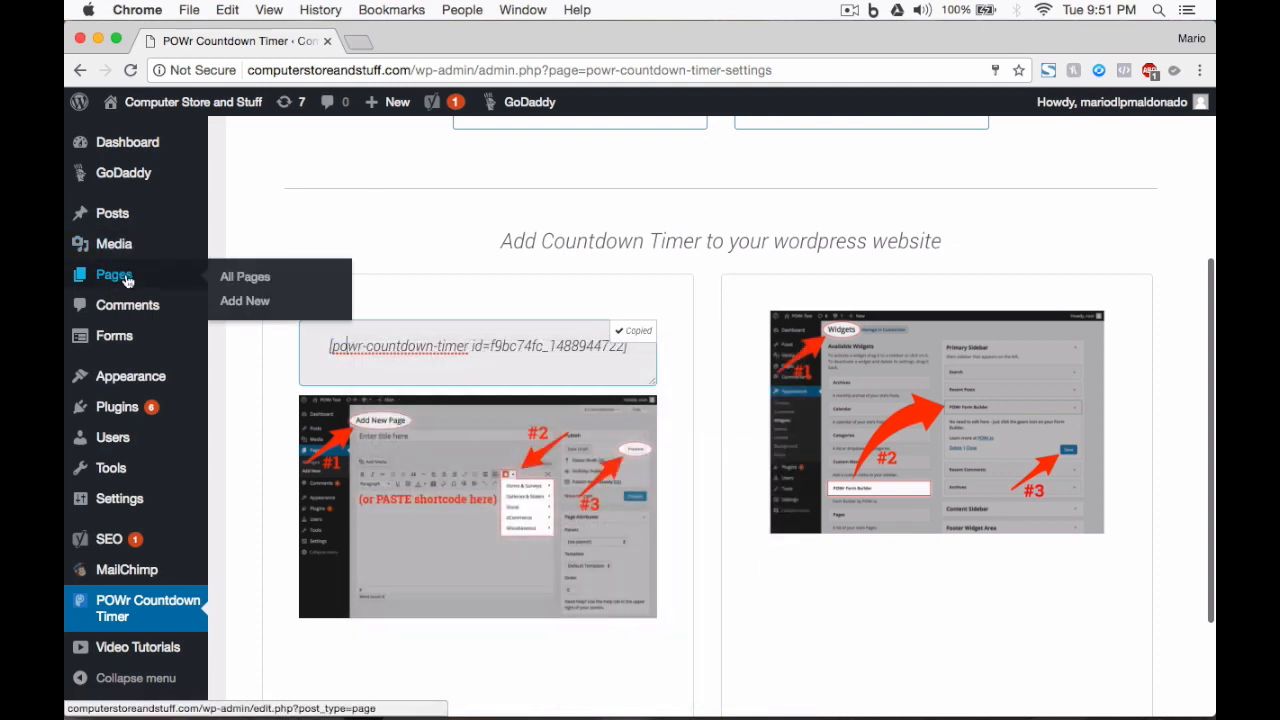
{"action": "left_click", "coordinate": [257, 279]}
{"action": "key", "text": "Return"}
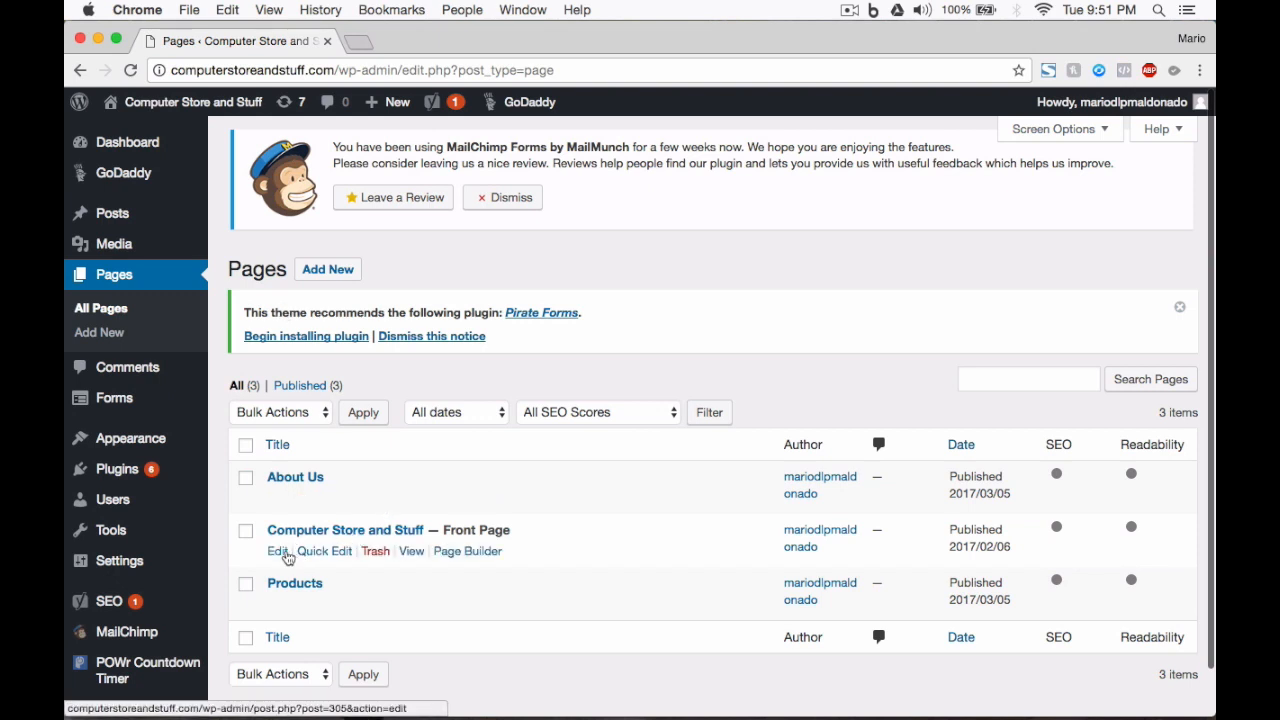
{"action": "left_click", "coordinate": [279, 552]}
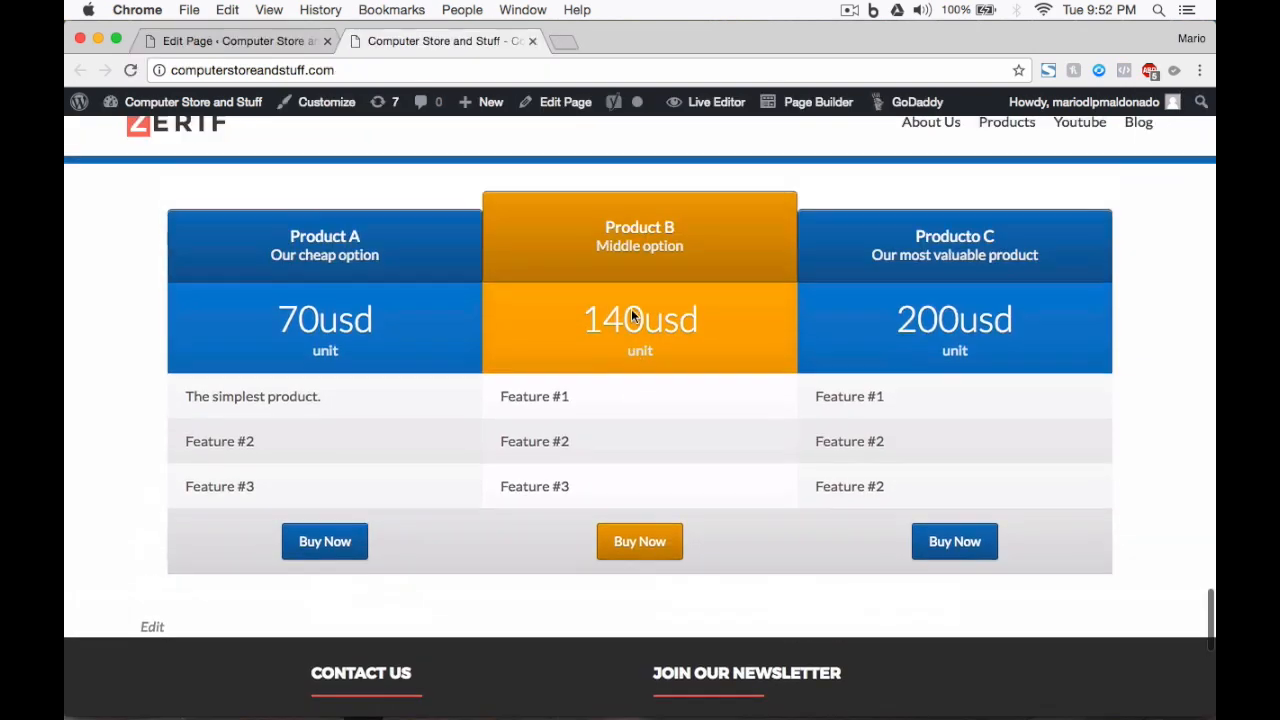
{"action": "scroll", "coordinate": [631, 310], "scroll_direction": "up", "scroll_amount": 3}
{"action": "scroll", "coordinate": [631, 314], "scroll_direction": "down", "scroll_amount": 2}
{"action": "scroll", "coordinate": [631, 316], "scroll_direction": "down", "scroll_amount": 4}
{"action": "scroll", "coordinate": [631, 316], "scroll_direction": "up", "scroll_amount": 2}
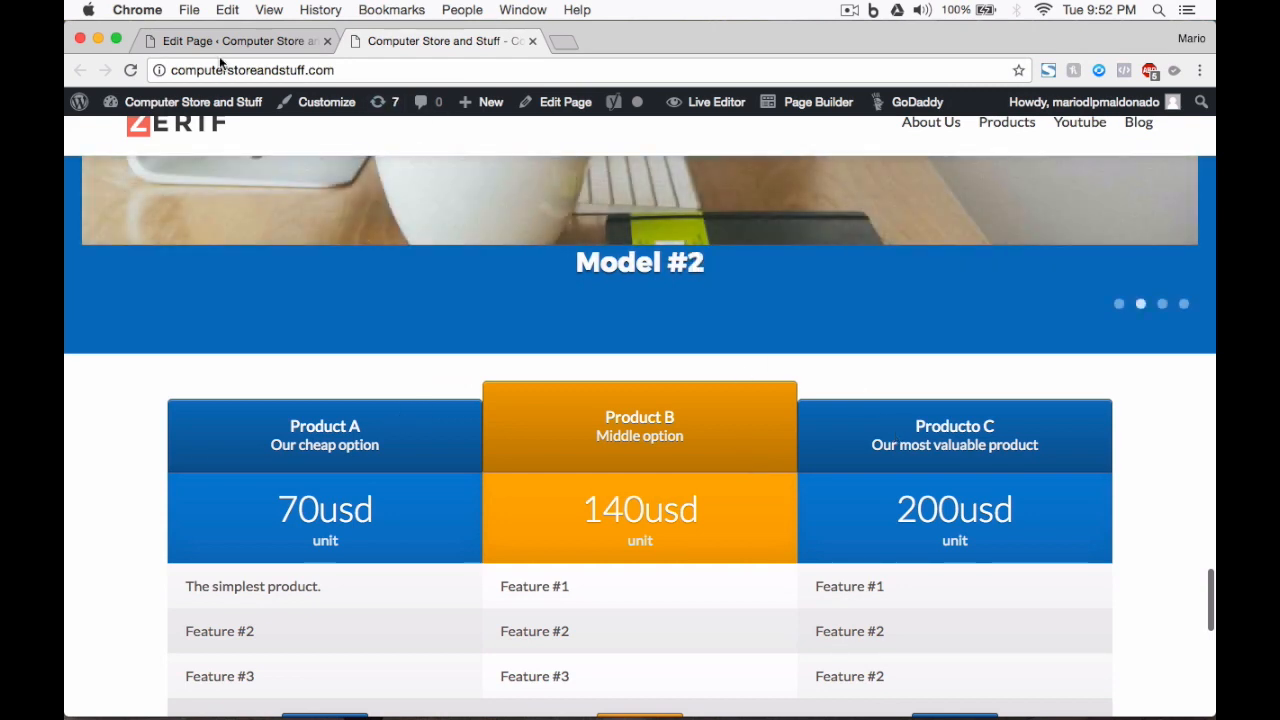
Step: Add a SiteOrigin Editor widget, found by searching 'edi', to the Price Table row
{"action": "left_click", "coordinate": [187, 39]}
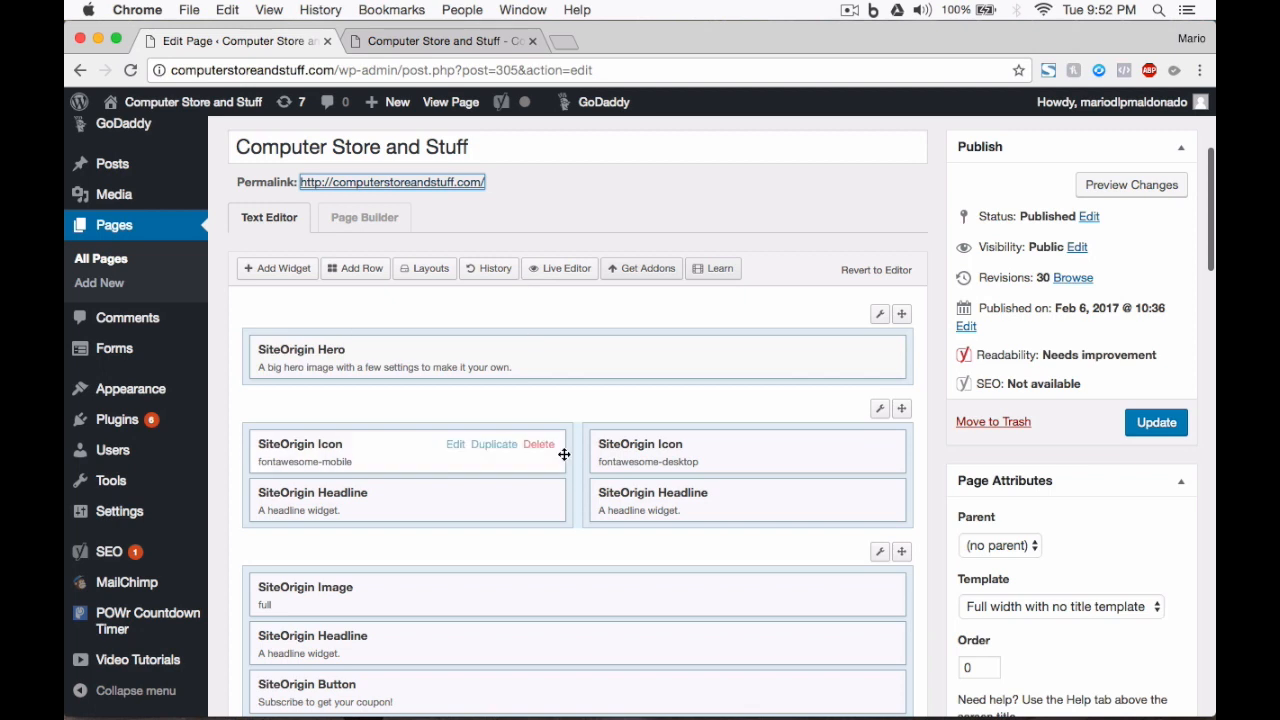
{"action": "scroll", "coordinate": [564, 454], "scroll_direction": "down", "scroll_amount": 5}
{"action": "scroll", "coordinate": [564, 454], "scroll_direction": "down", "scroll_amount": 10}
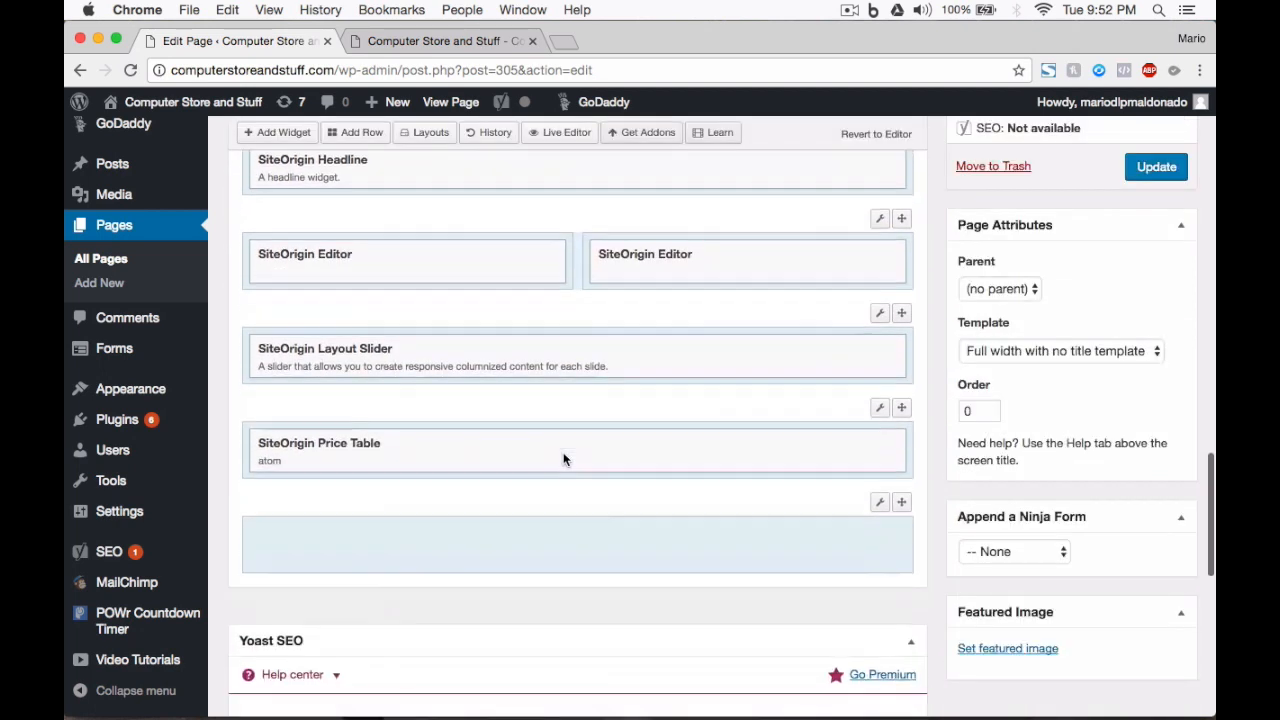
{"action": "left_click", "coordinate": [508, 429]}
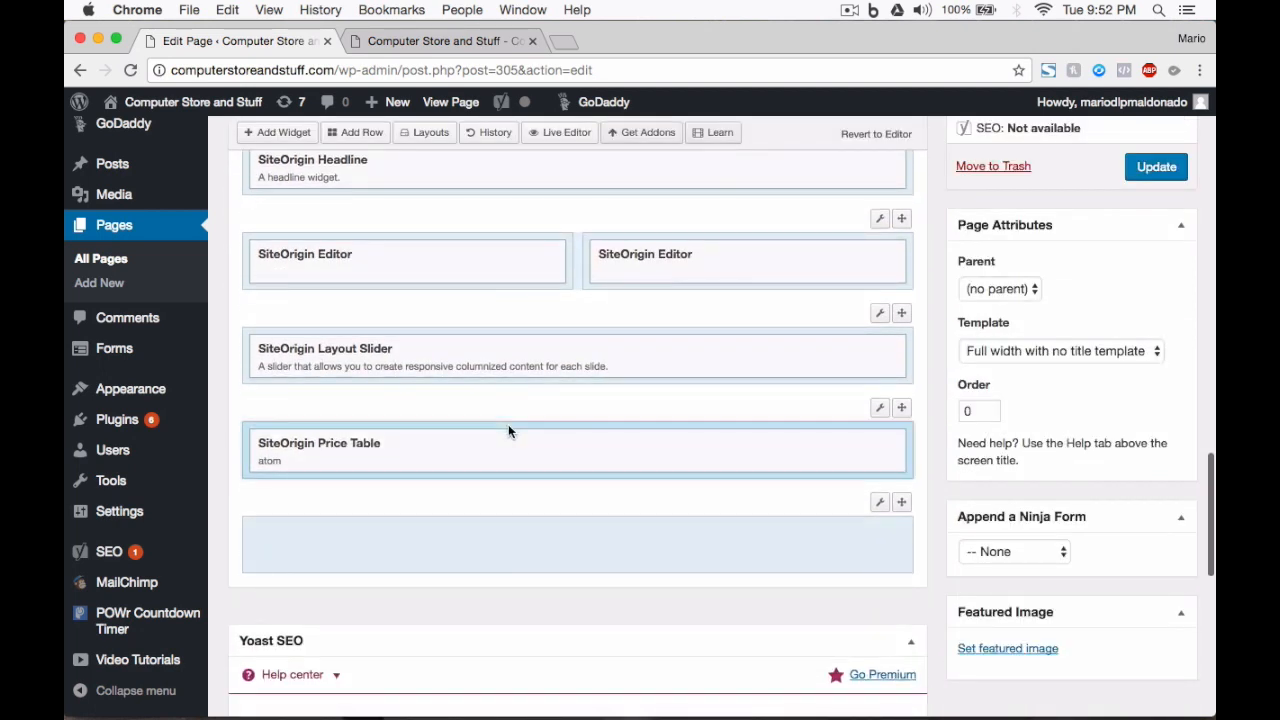
{"action": "left_click", "coordinate": [285, 133]}
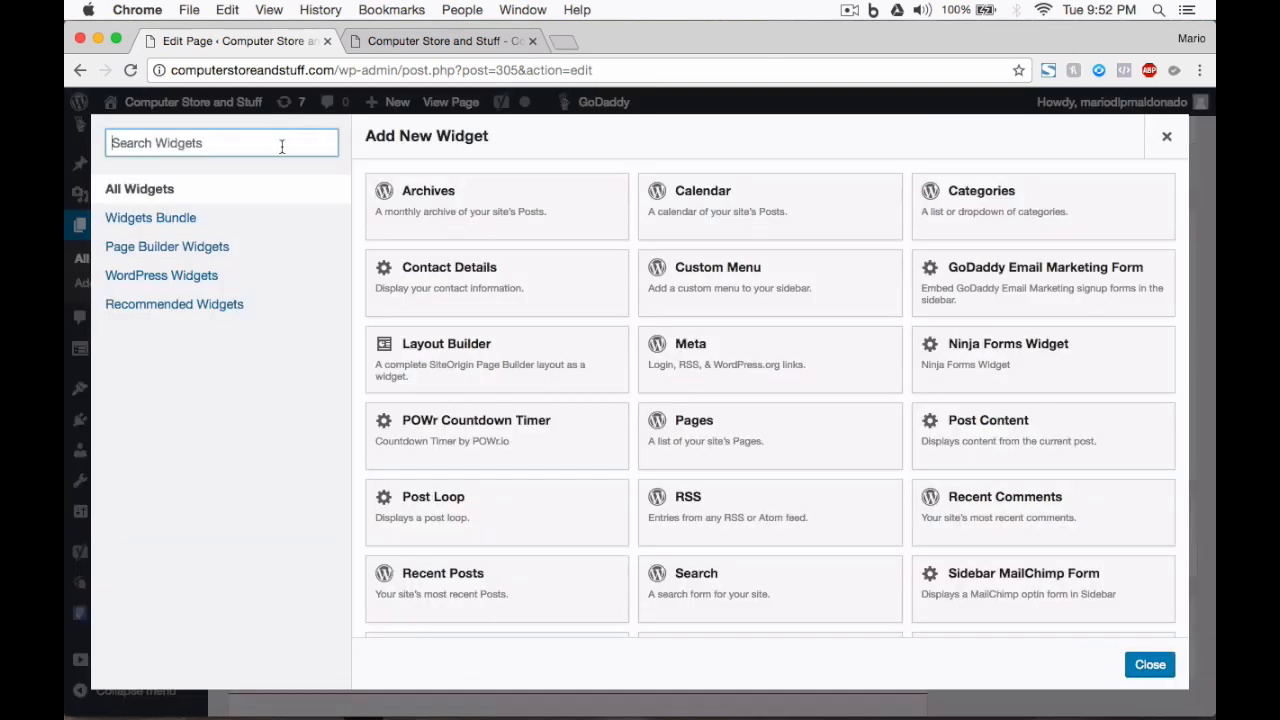
{"action": "type", "text": "edi"}
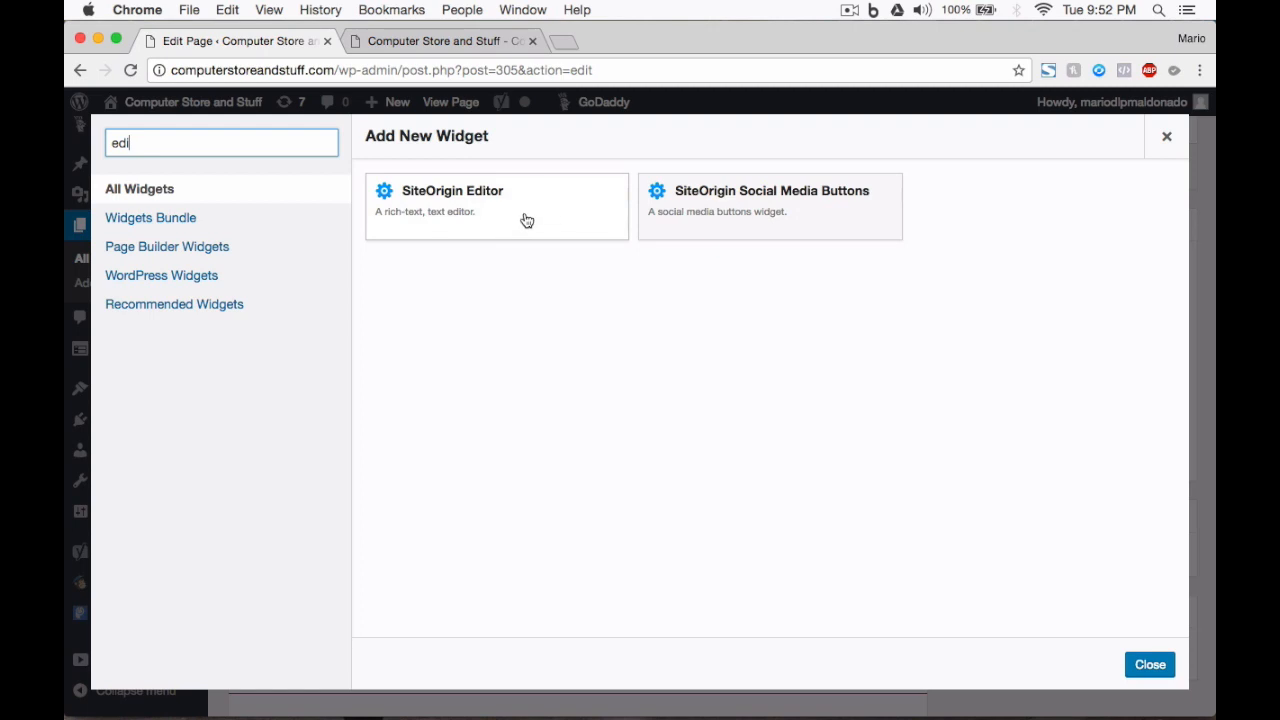
{"action": "left_click", "coordinate": [513, 216]}
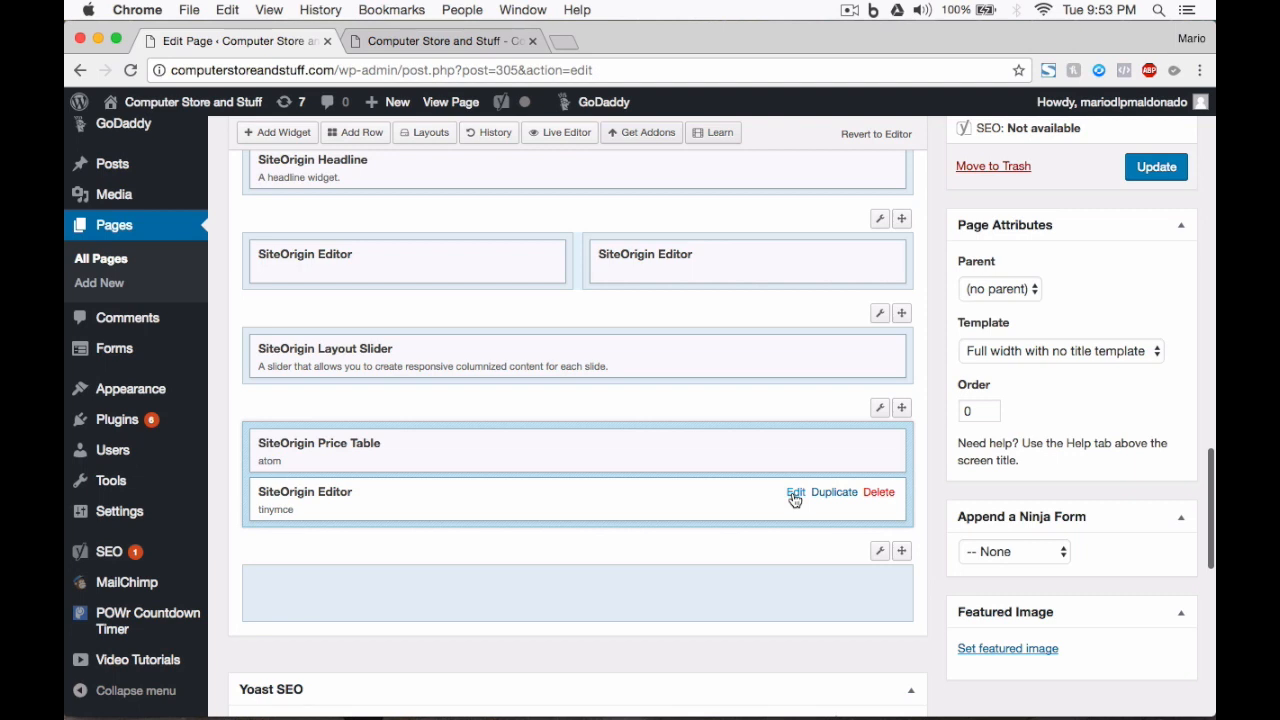
{"action": "left_click", "coordinate": [795, 493]}
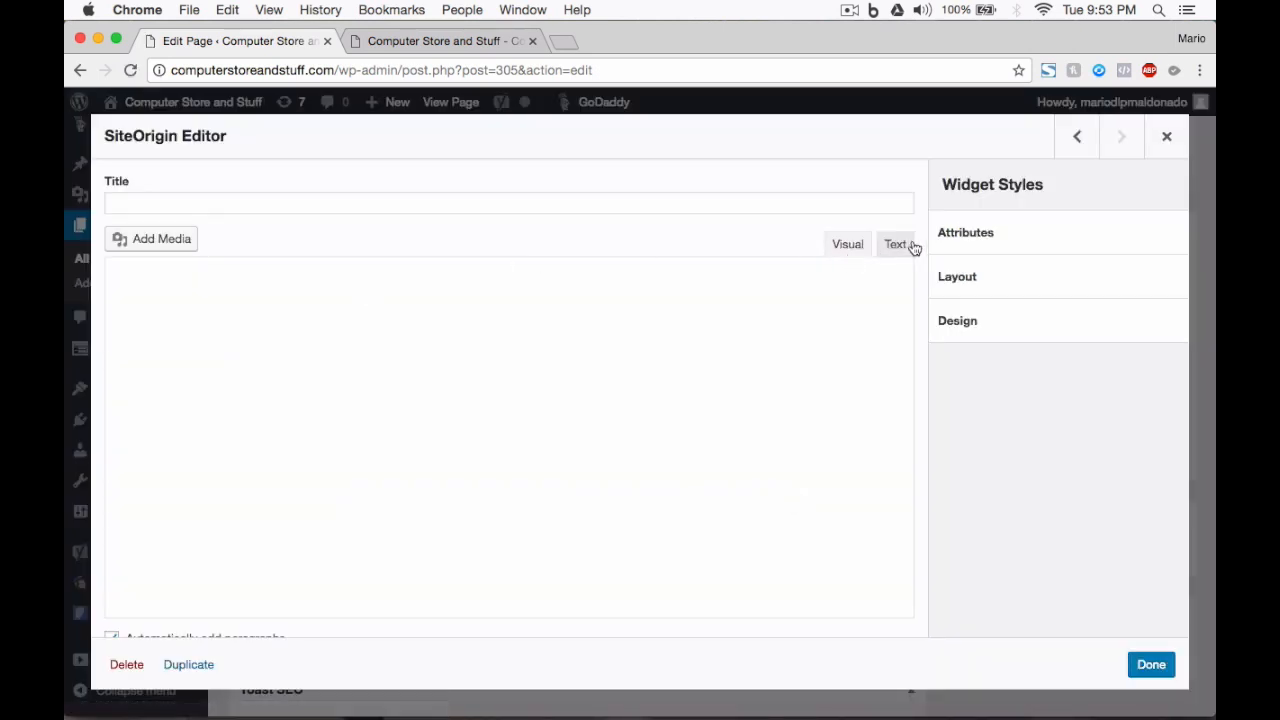
Step: Paste the powr-countdown-timer shortcode into the editor widget's Text view and save it
{"action": "left_click", "coordinate": [848, 245]}
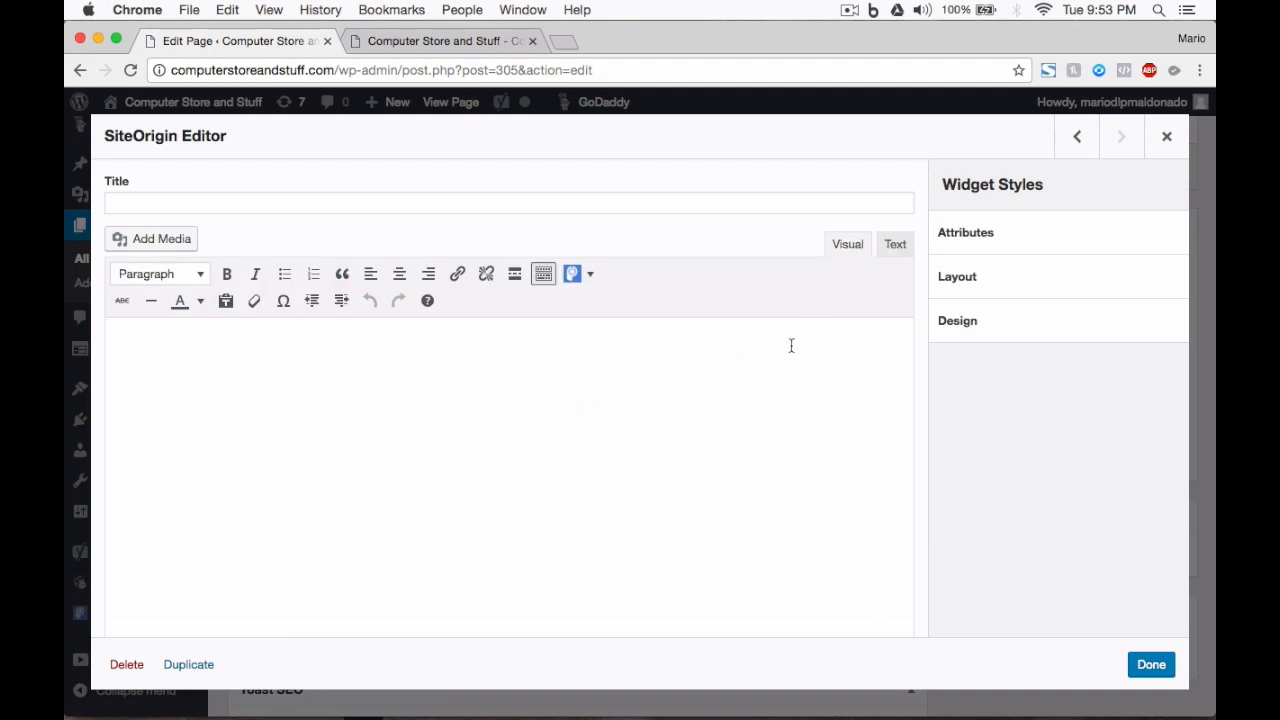
{"action": "left_click", "coordinate": [893, 246]}
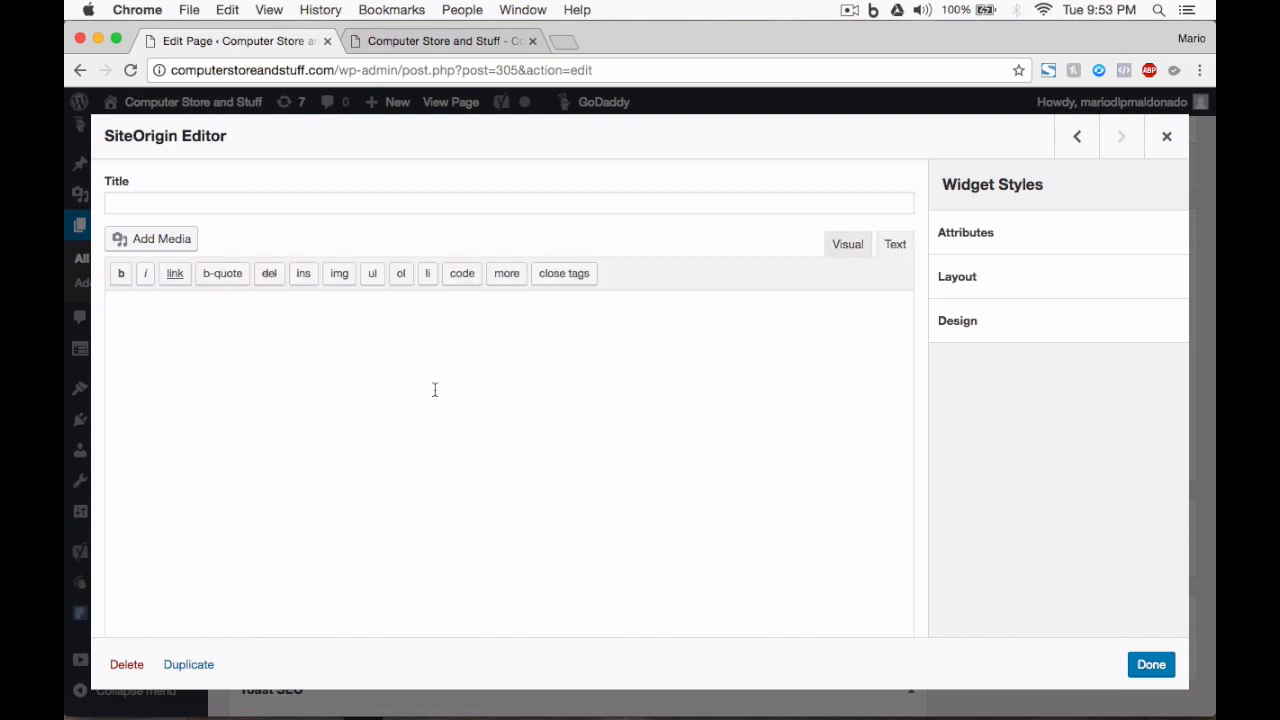
{"action": "right_click", "coordinate": [245, 319]}
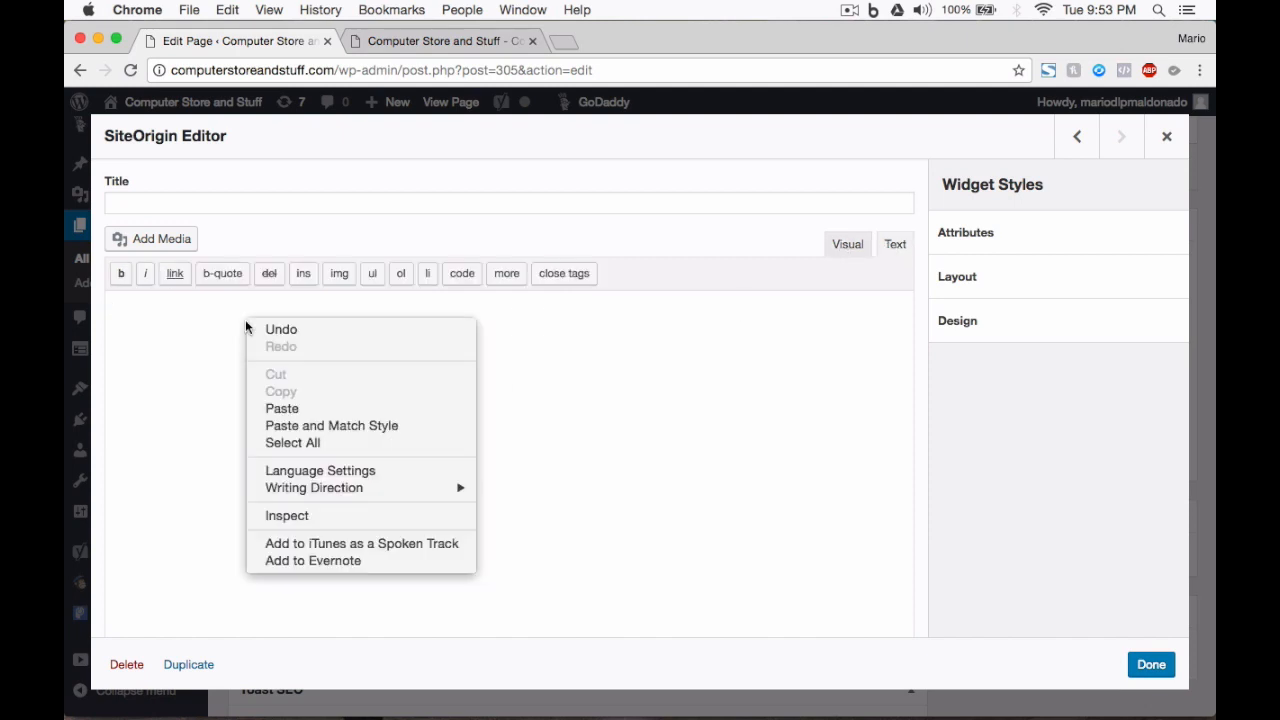
{"action": "left_click", "coordinate": [306, 406]}
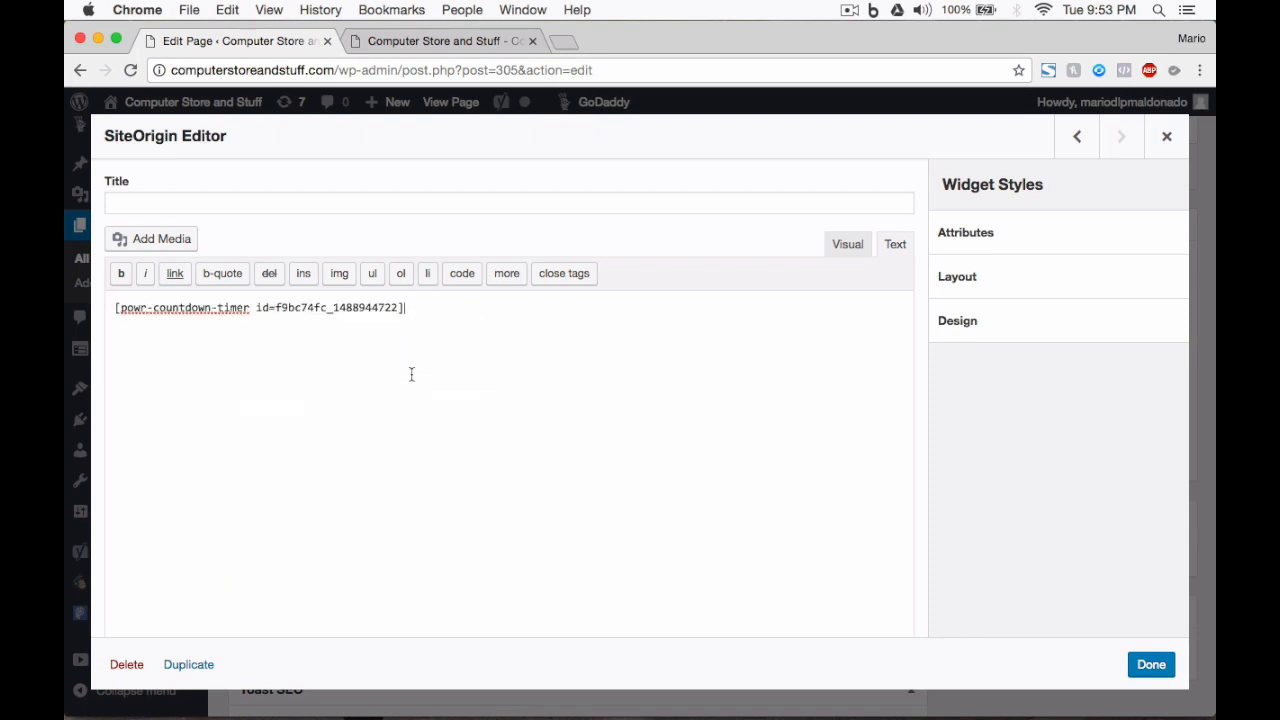
{"action": "left_click", "coordinate": [1151, 665]}
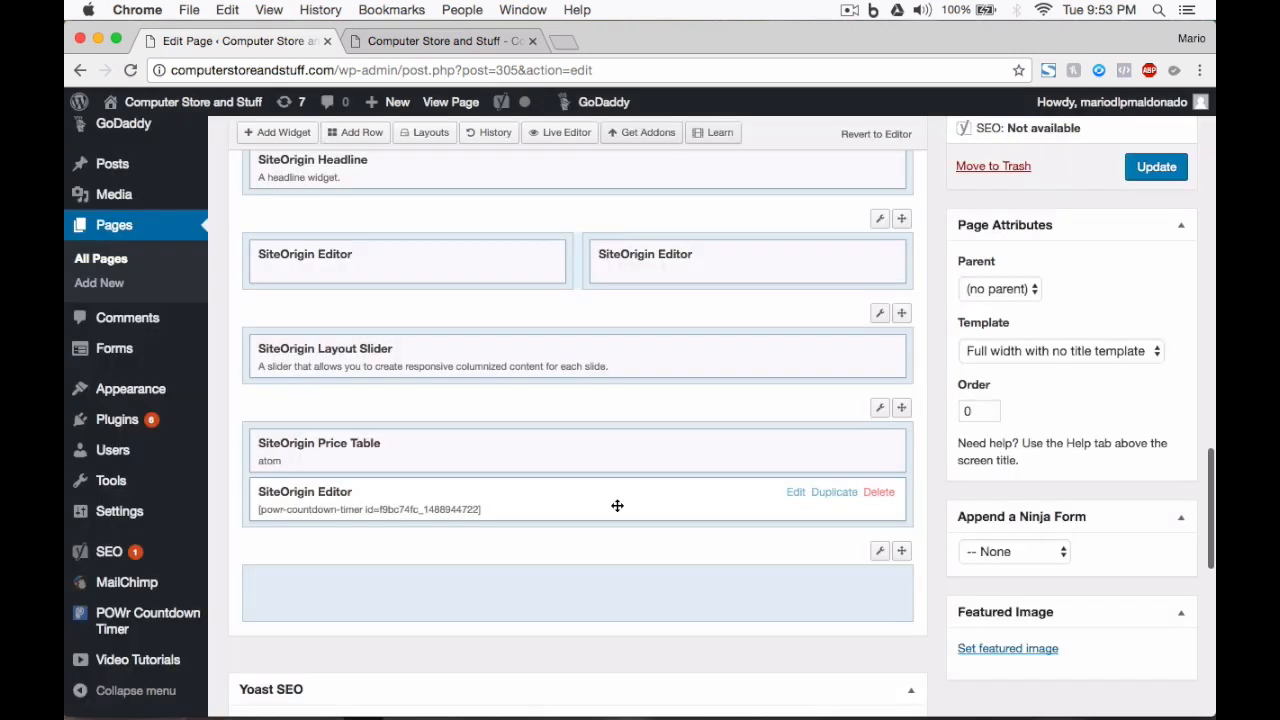
Step: Move the countdown widget above the Price Table and update the front page
{"action": "left_click_drag", "start_coordinate": [617, 504], "coordinate": [606, 458]}
{"action": "scroll", "coordinate": [1100, 300], "scroll_direction": "up", "scroll_amount": 2}
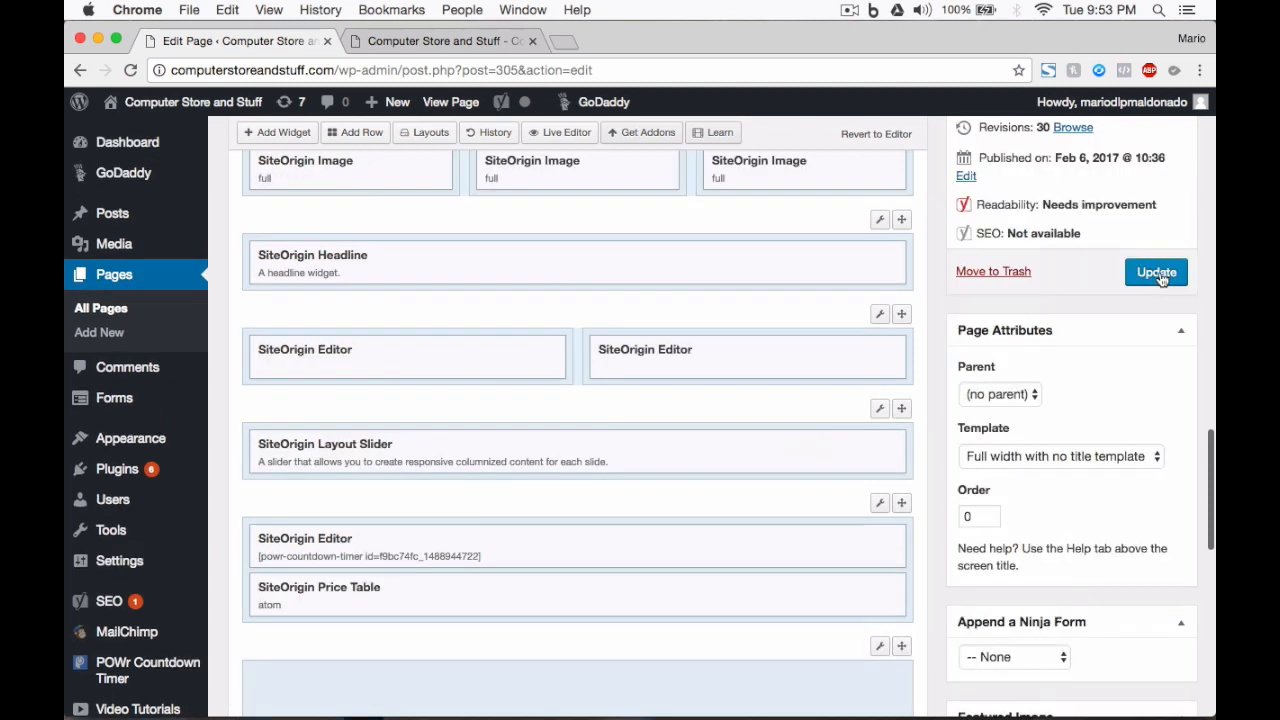
{"action": "left_click", "coordinate": [1160, 278]}
{"action": "left_click", "coordinate": [435, 41]}
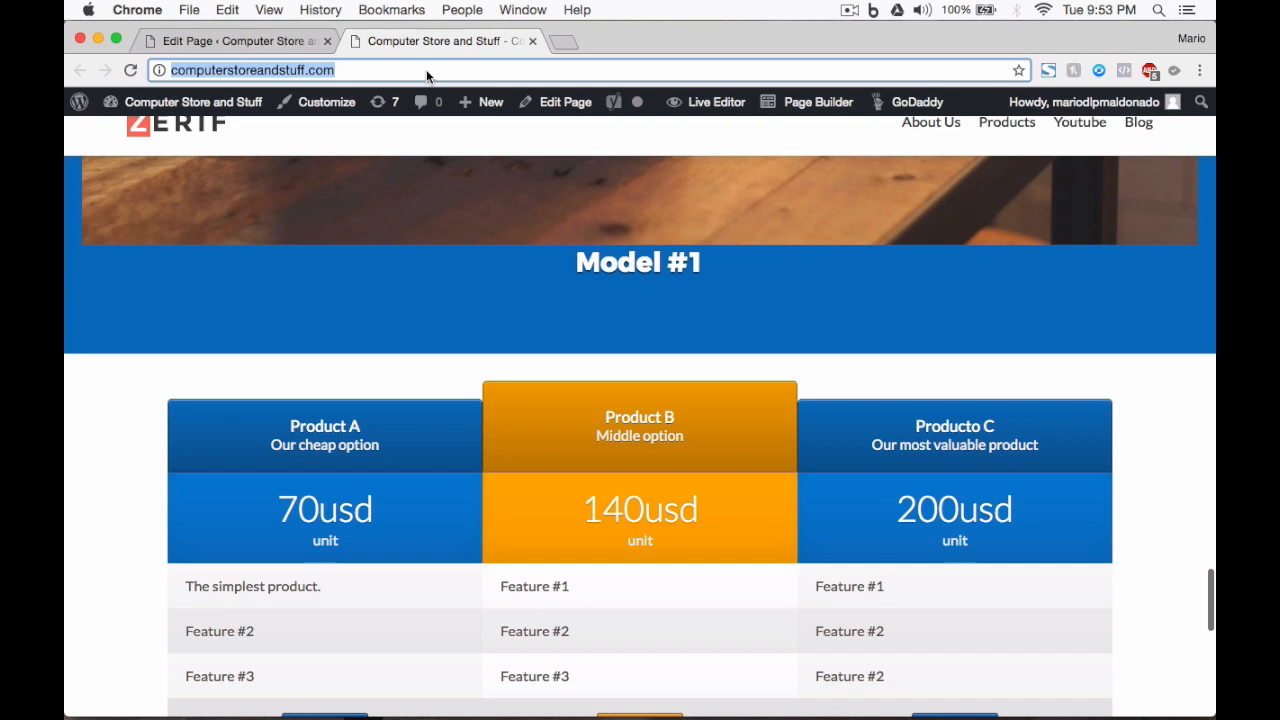
Step: Reload the live front page and check that 'This offer will end on...' shows above the pricing table
{"action": "key", "text": "Return"}
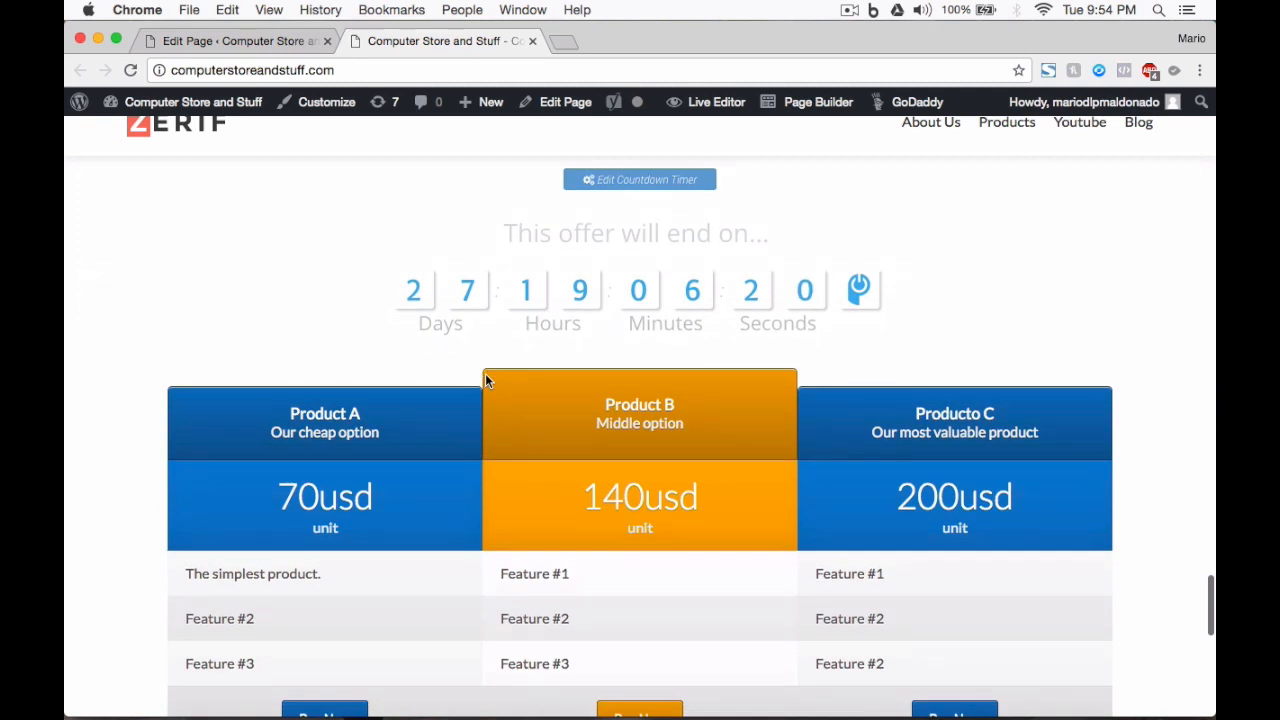
{"action": "scroll", "coordinate": [485, 380], "scroll_direction": "down", "scroll_amount": 1}
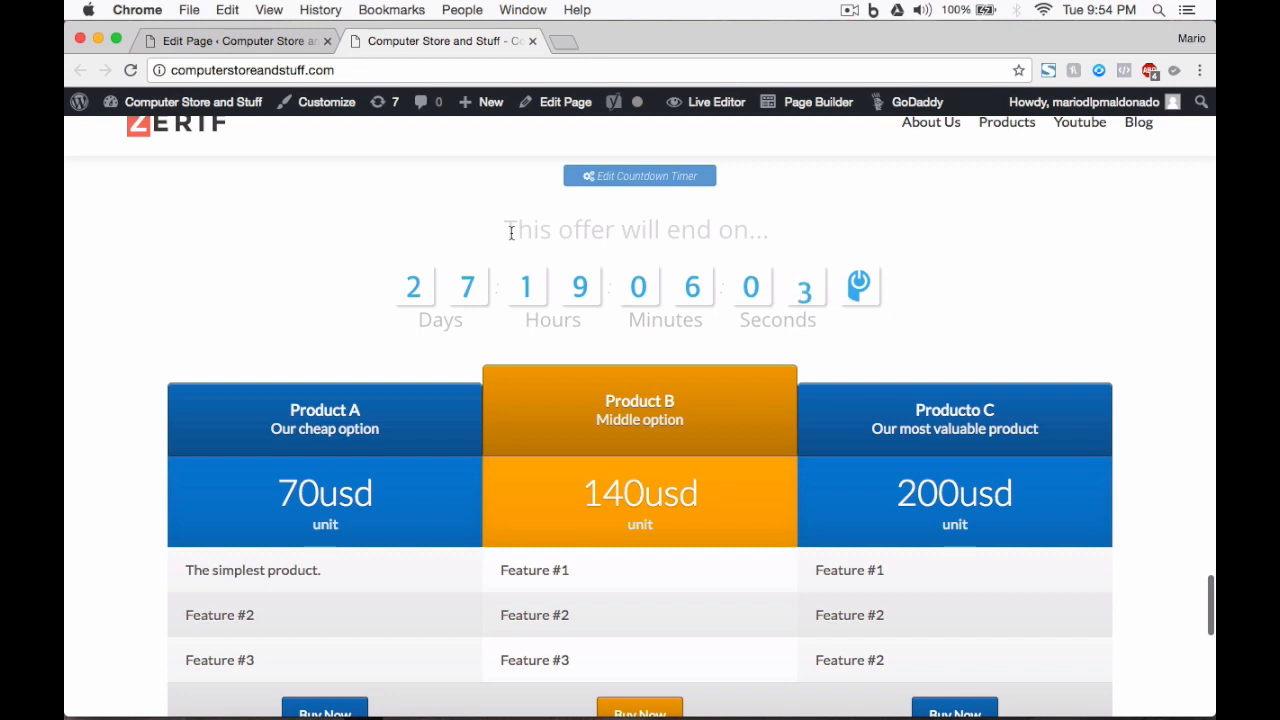
{"action": "scroll", "coordinate": [511, 233], "scroll_direction": "down", "scroll_amount": 1}
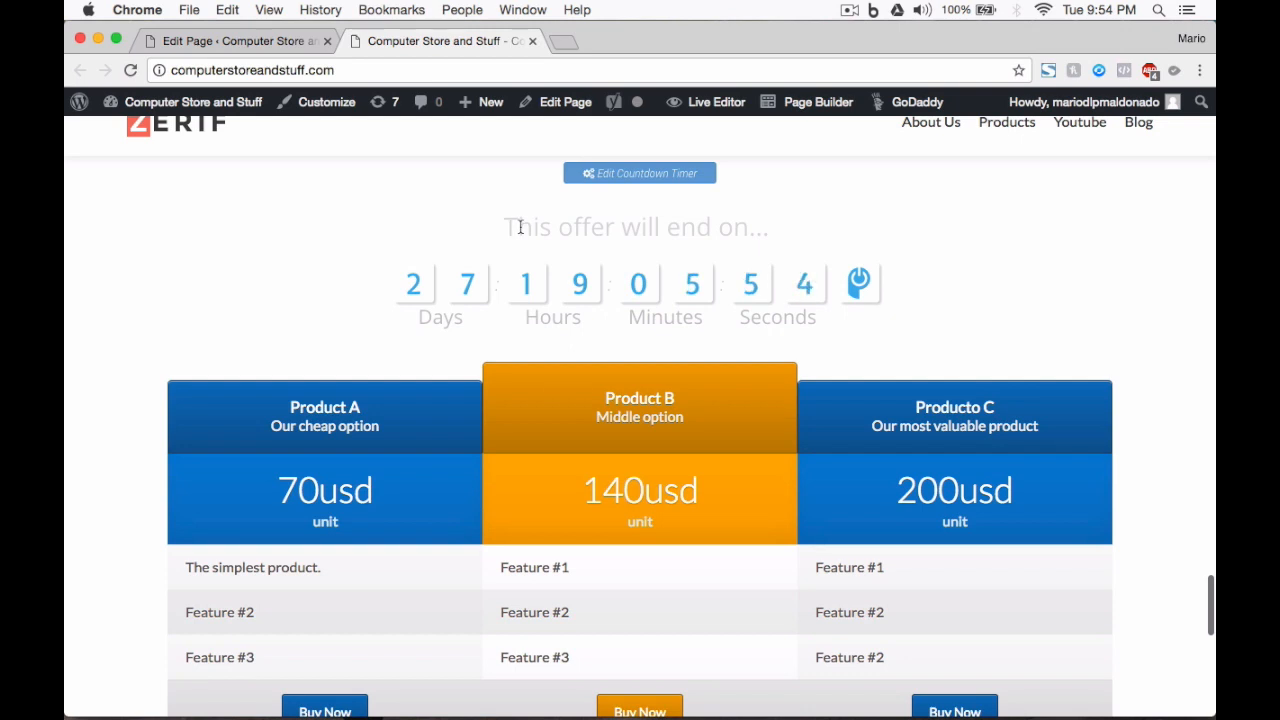
{"action": "scroll", "coordinate": [500, 228], "scroll_direction": "up", "scroll_amount": 1}
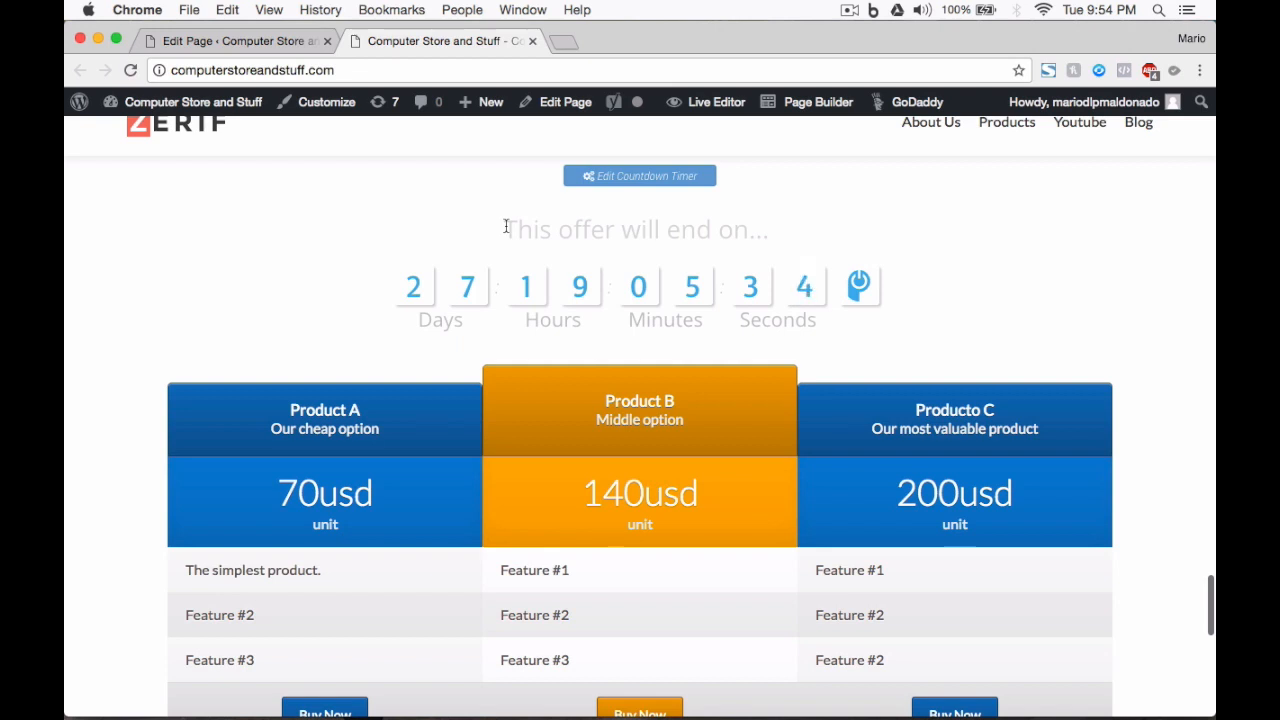
{"action": "scroll", "coordinate": [507, 227], "scroll_direction": "up", "scroll_amount": 10}
{"action": "scroll", "coordinate": [507, 226], "scroll_direction": "up", "scroll_amount": 10}
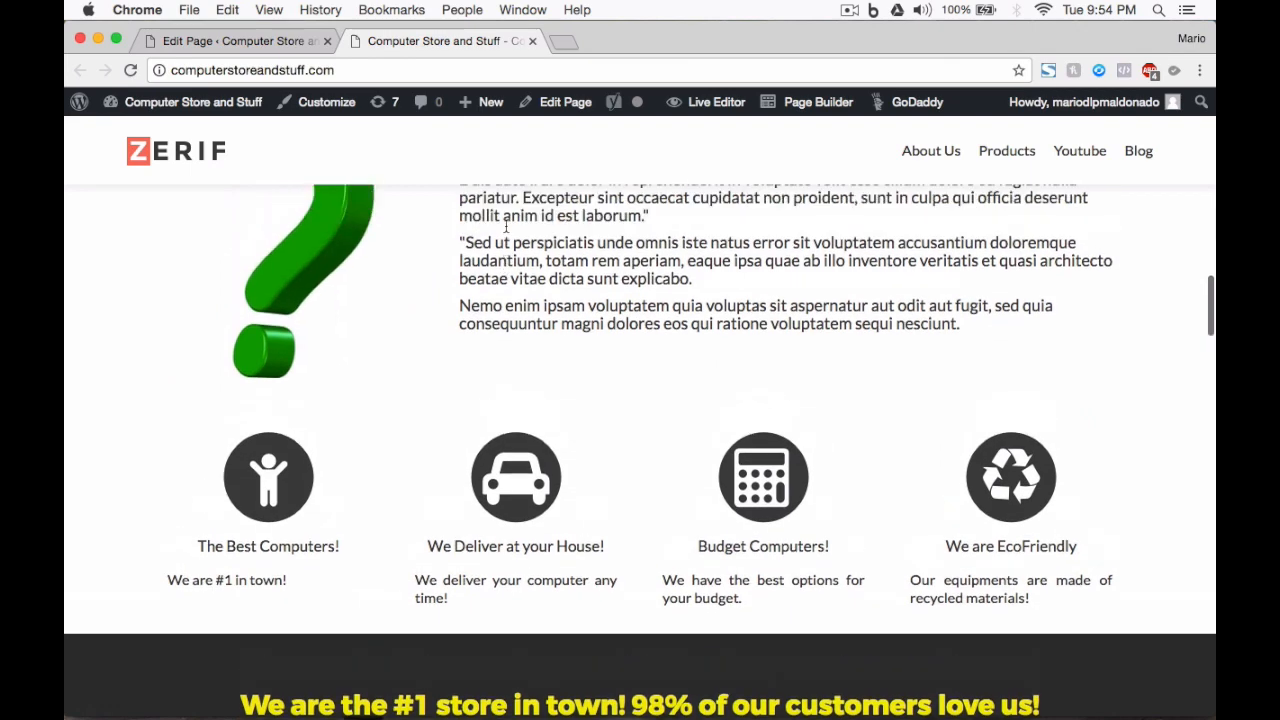